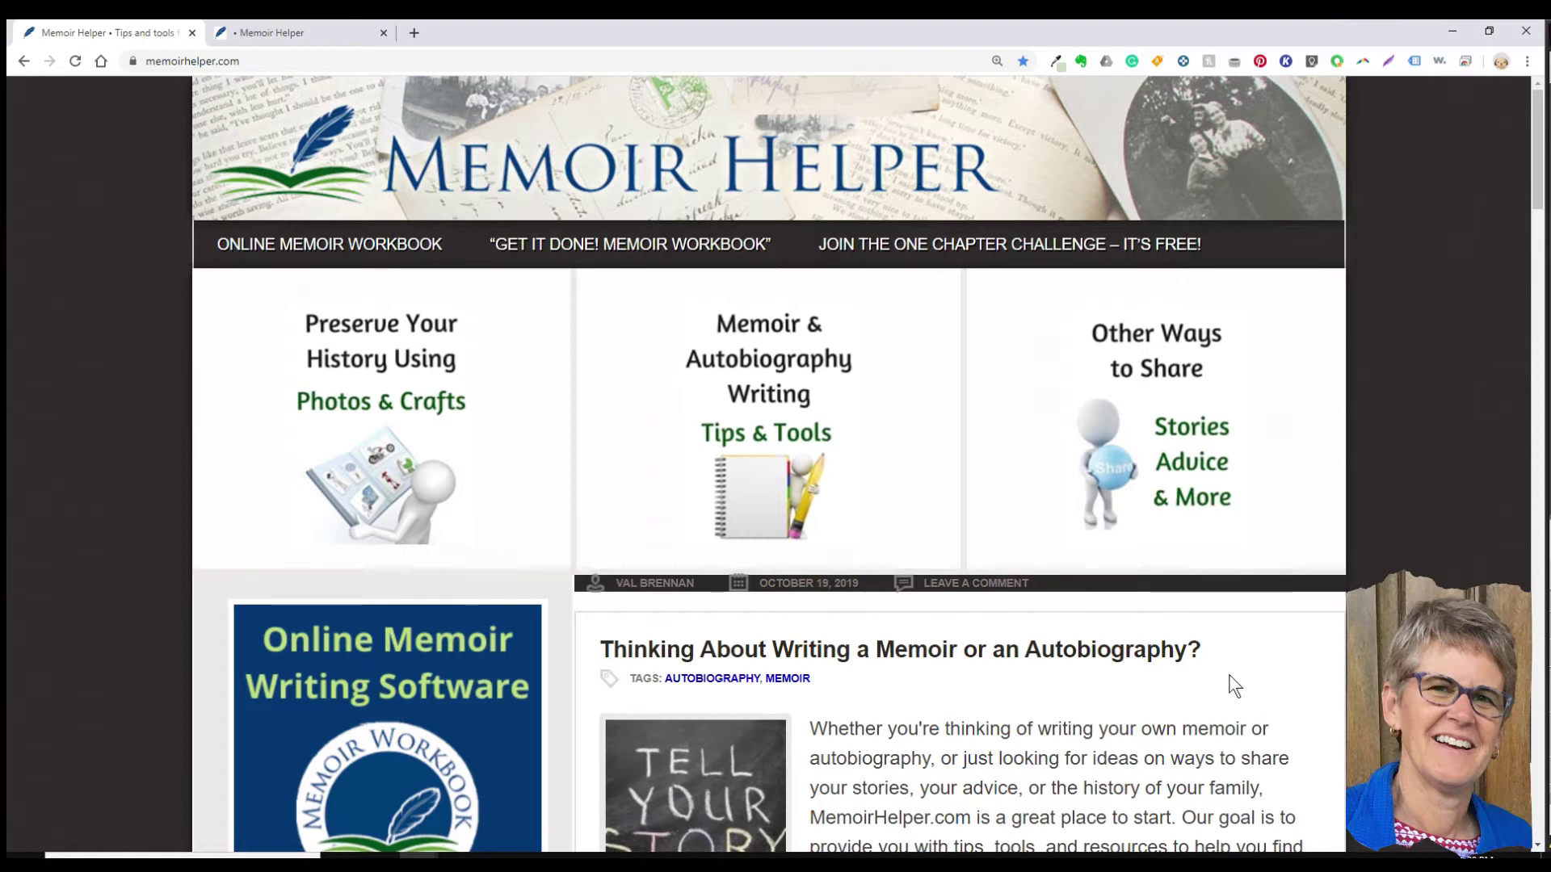
Step: Scroll down through the MemoirHelper.com home page
{"action": "scroll", "coordinate": [1187, 709], "scroll_direction": "down", "scroll_amount": 6}
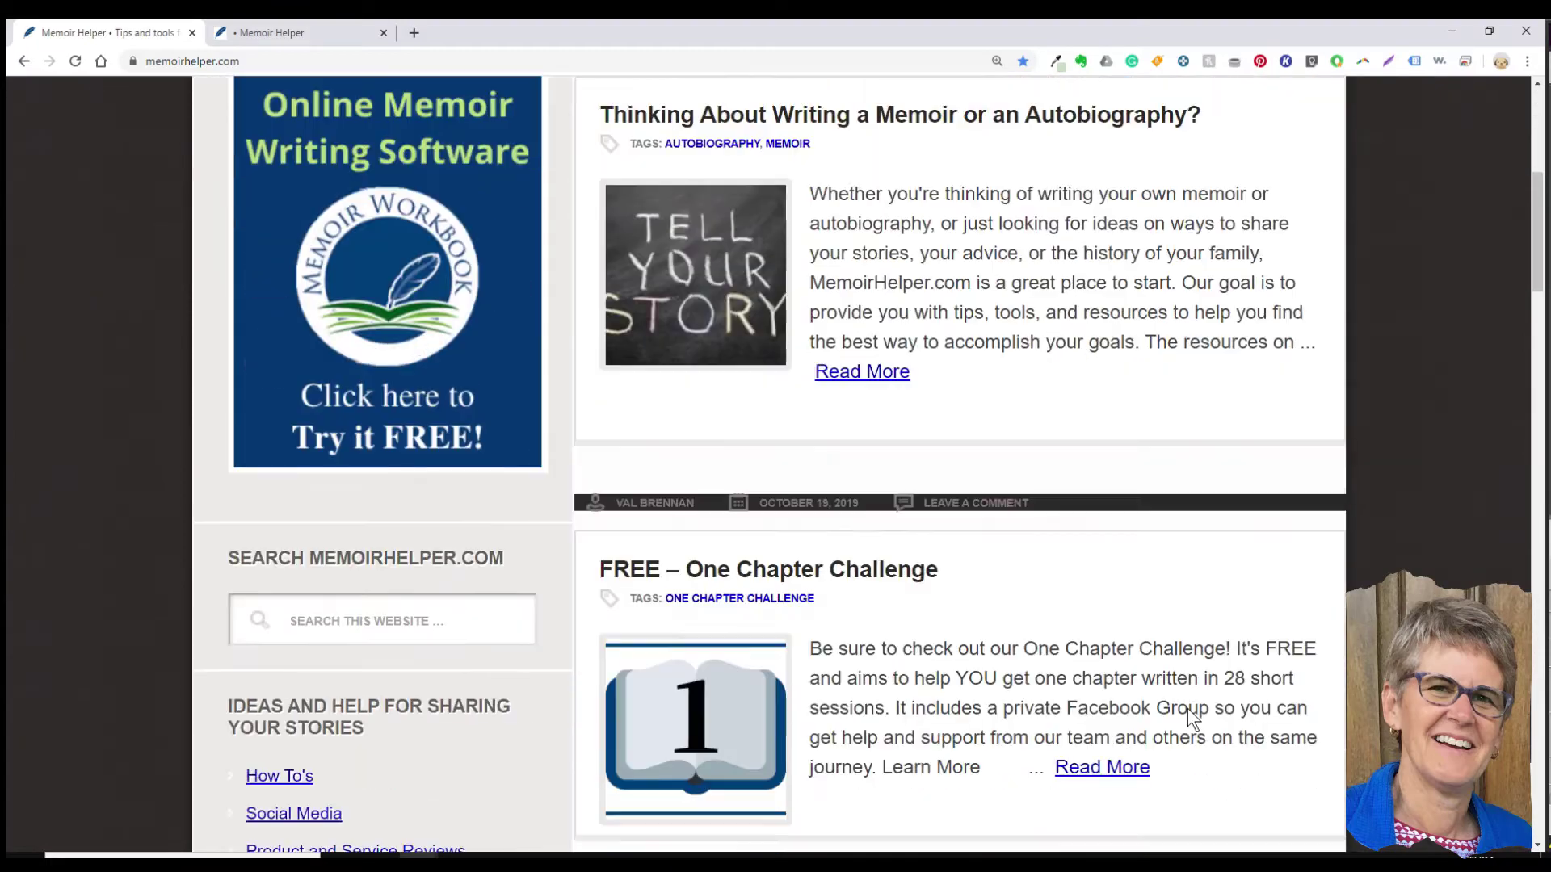
{"action": "scroll", "coordinate": [1188, 709], "scroll_direction": "down", "scroll_amount": 8}
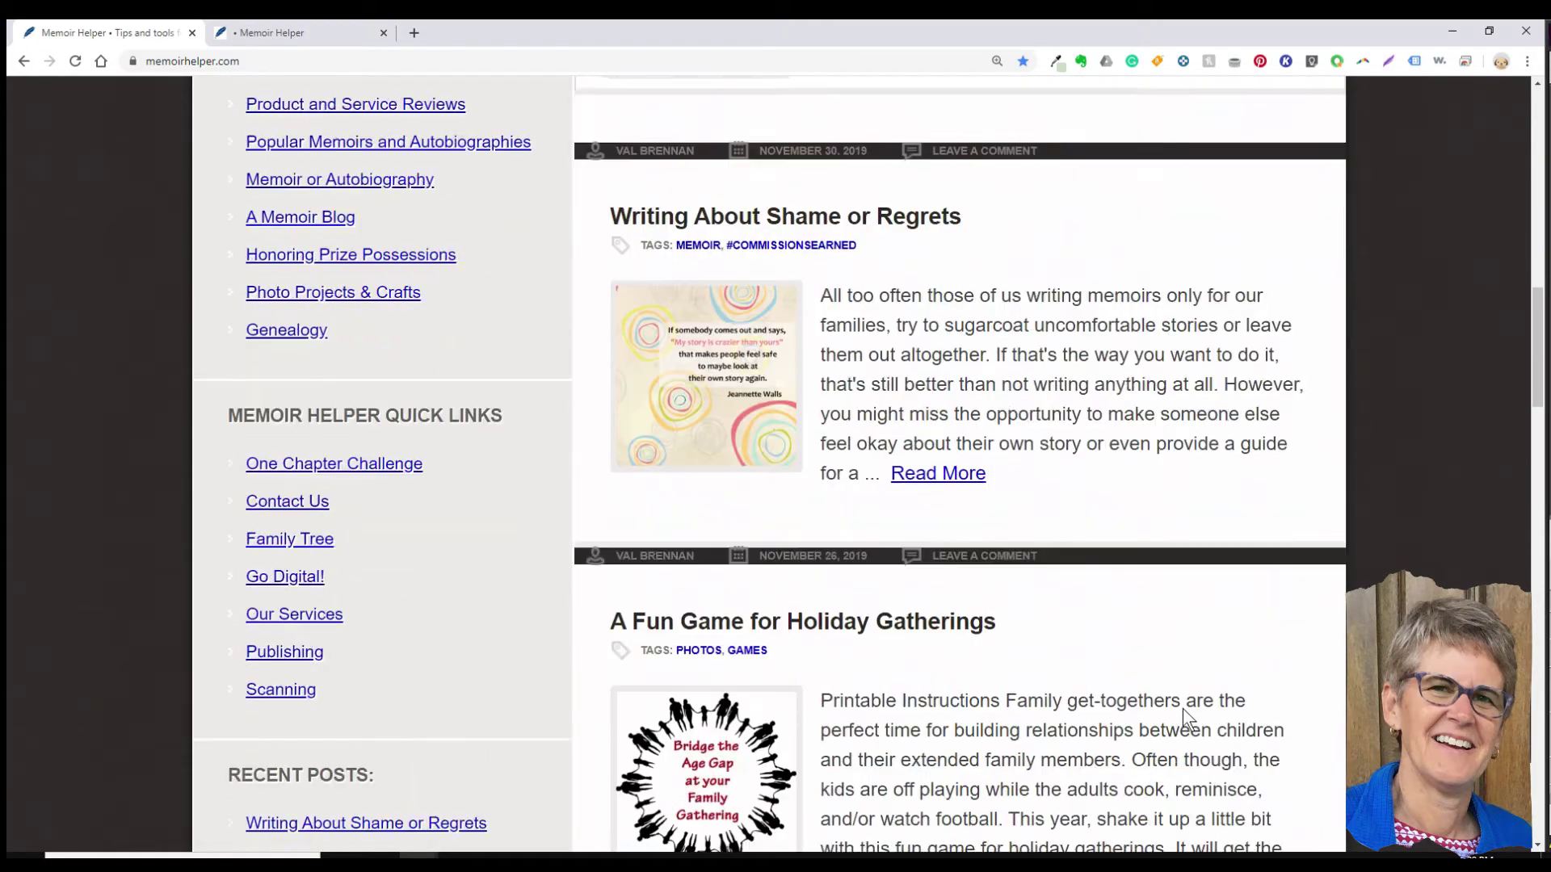
{"action": "scroll", "coordinate": [1183, 709], "scroll_direction": "down", "scroll_amount": 7}
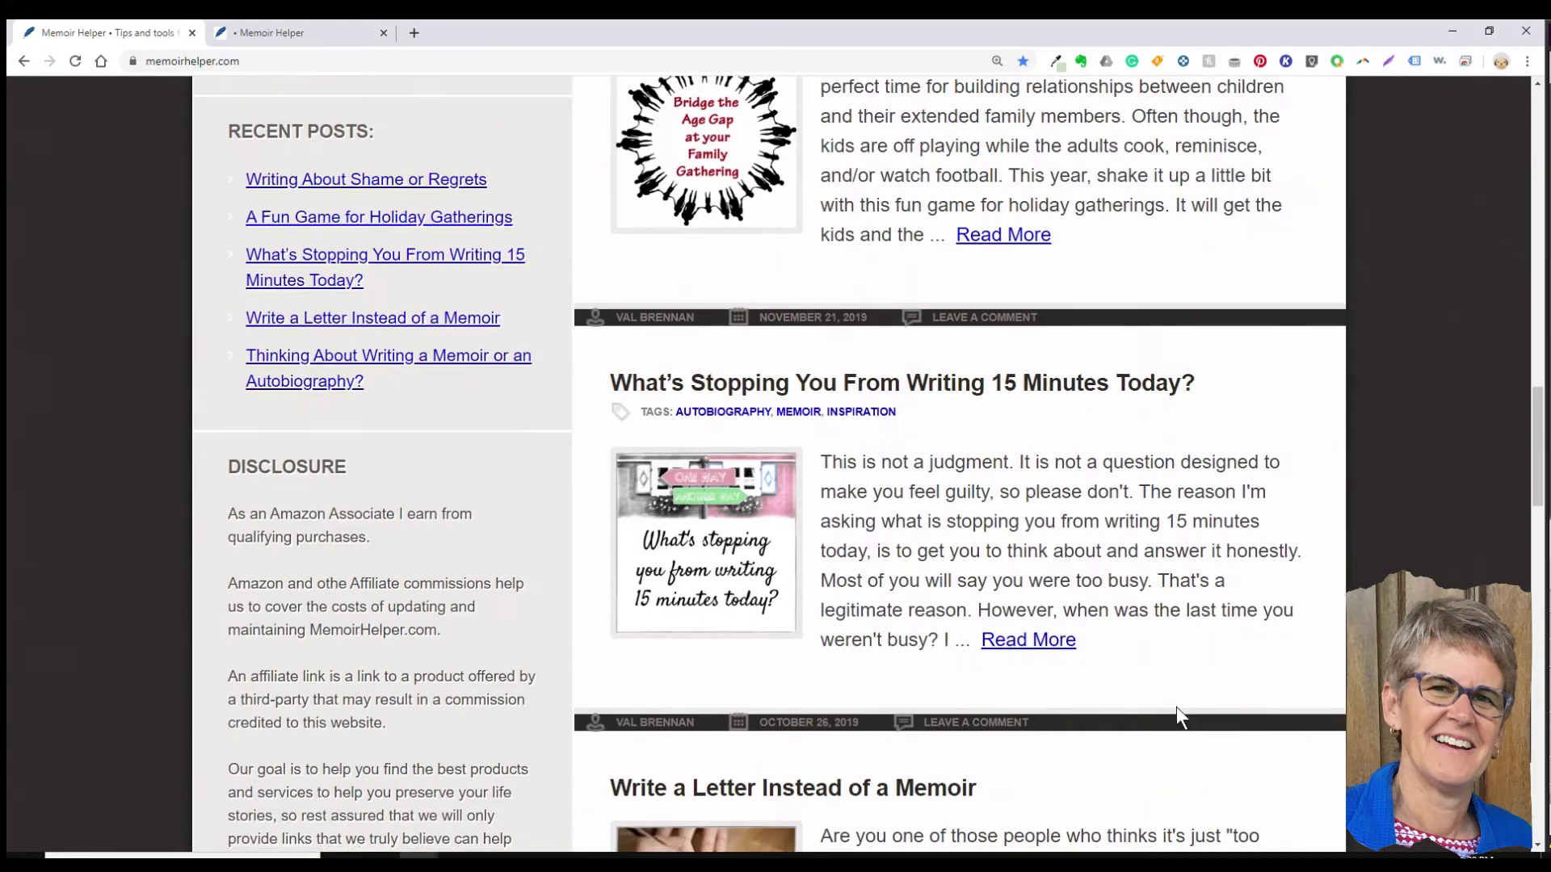
{"action": "scroll", "coordinate": [1176, 706], "scroll_direction": "down", "scroll_amount": 3}
Step: Switch to the account-creation instructions tab and open the MemoirWorkbook registration form via Create Your Account
{"action": "key", "text": "ctrl+Tab"}
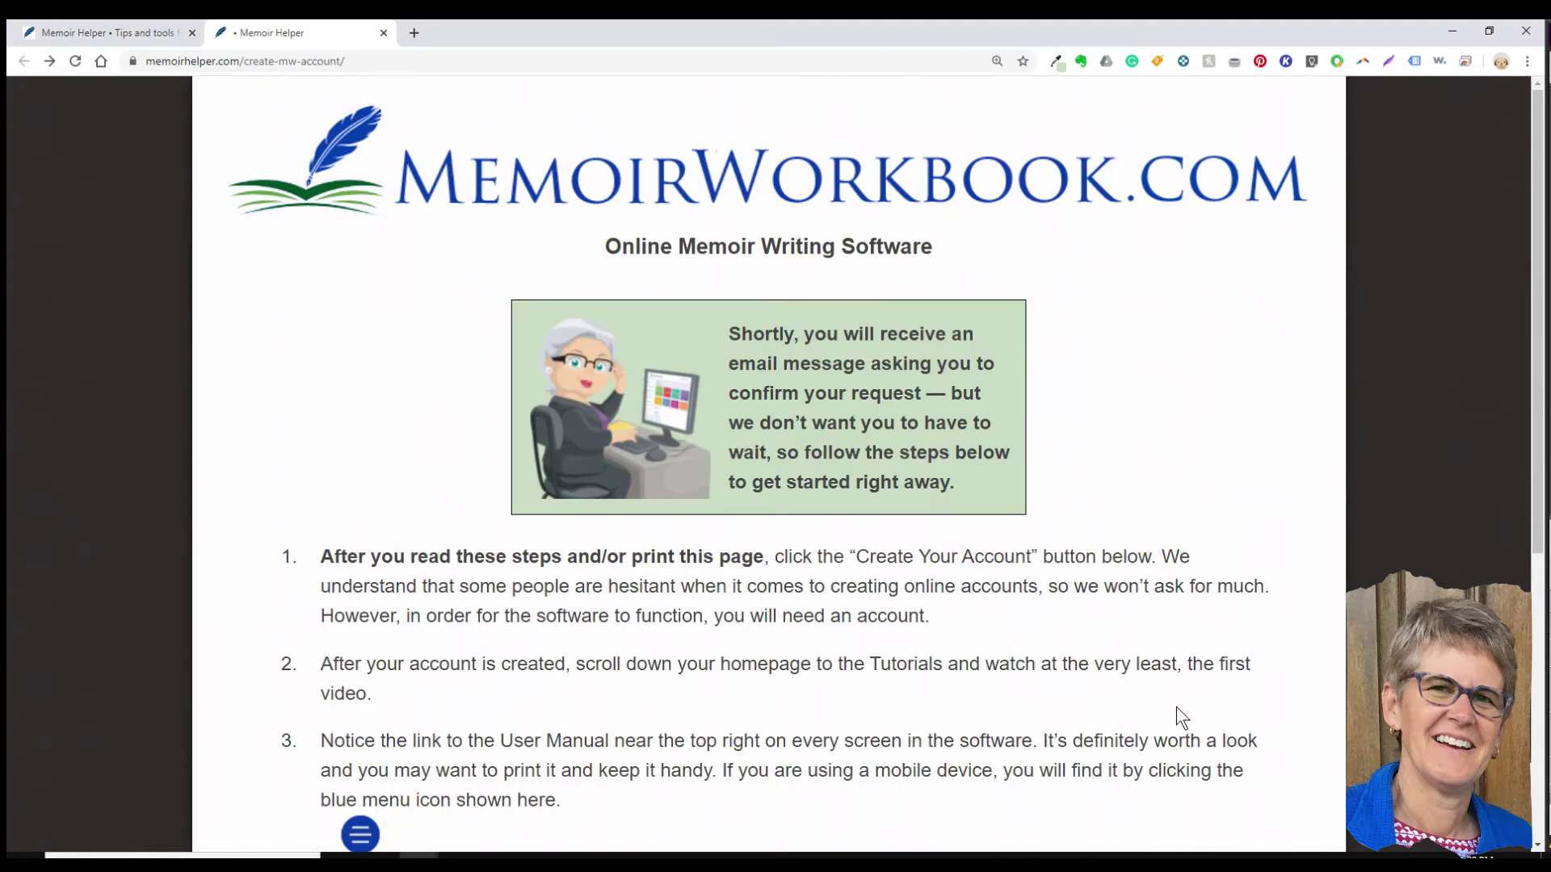
{"action": "scroll", "coordinate": [1176, 705], "scroll_direction": "down", "scroll_amount": 6}
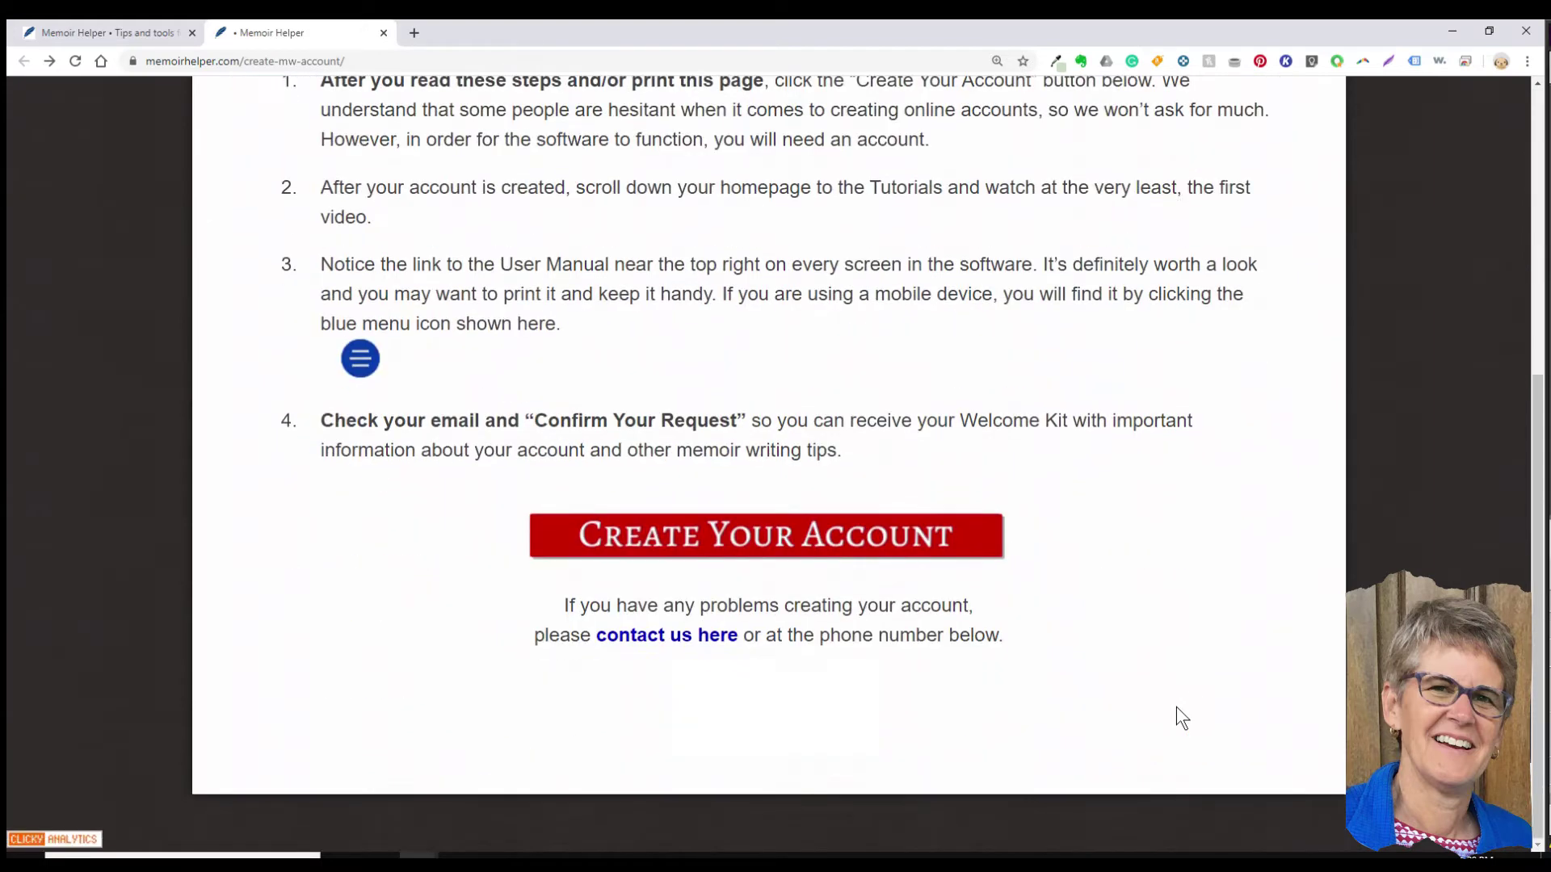
{"action": "left_click", "coordinate": [857, 542]}
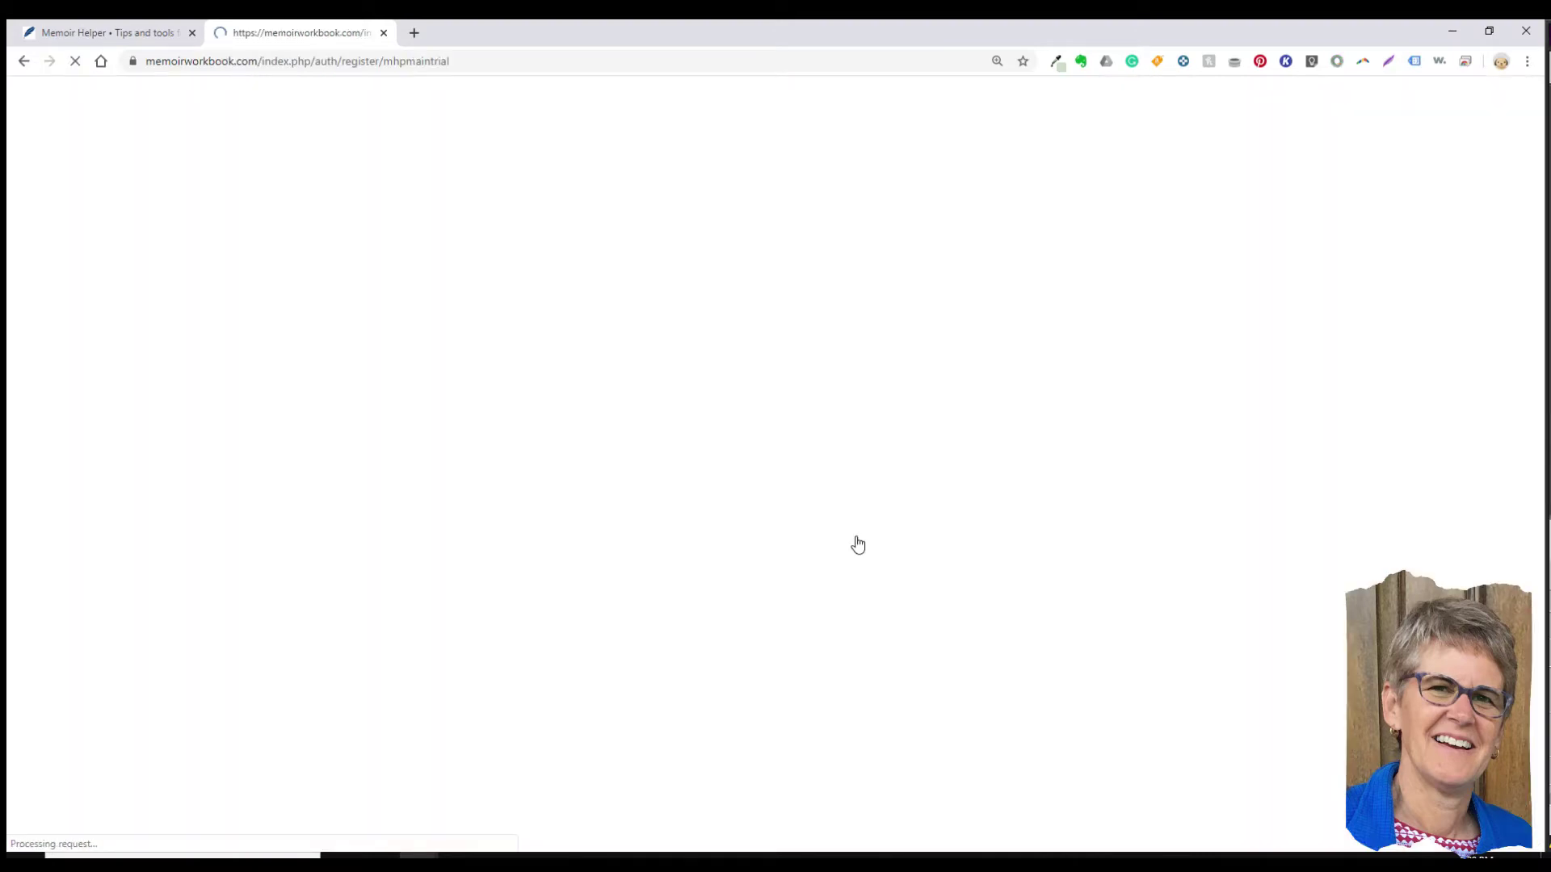
Step: Fill in the first name, last name, user name and e-mail address fields
{"action": "left_click", "coordinate": [788, 335]}
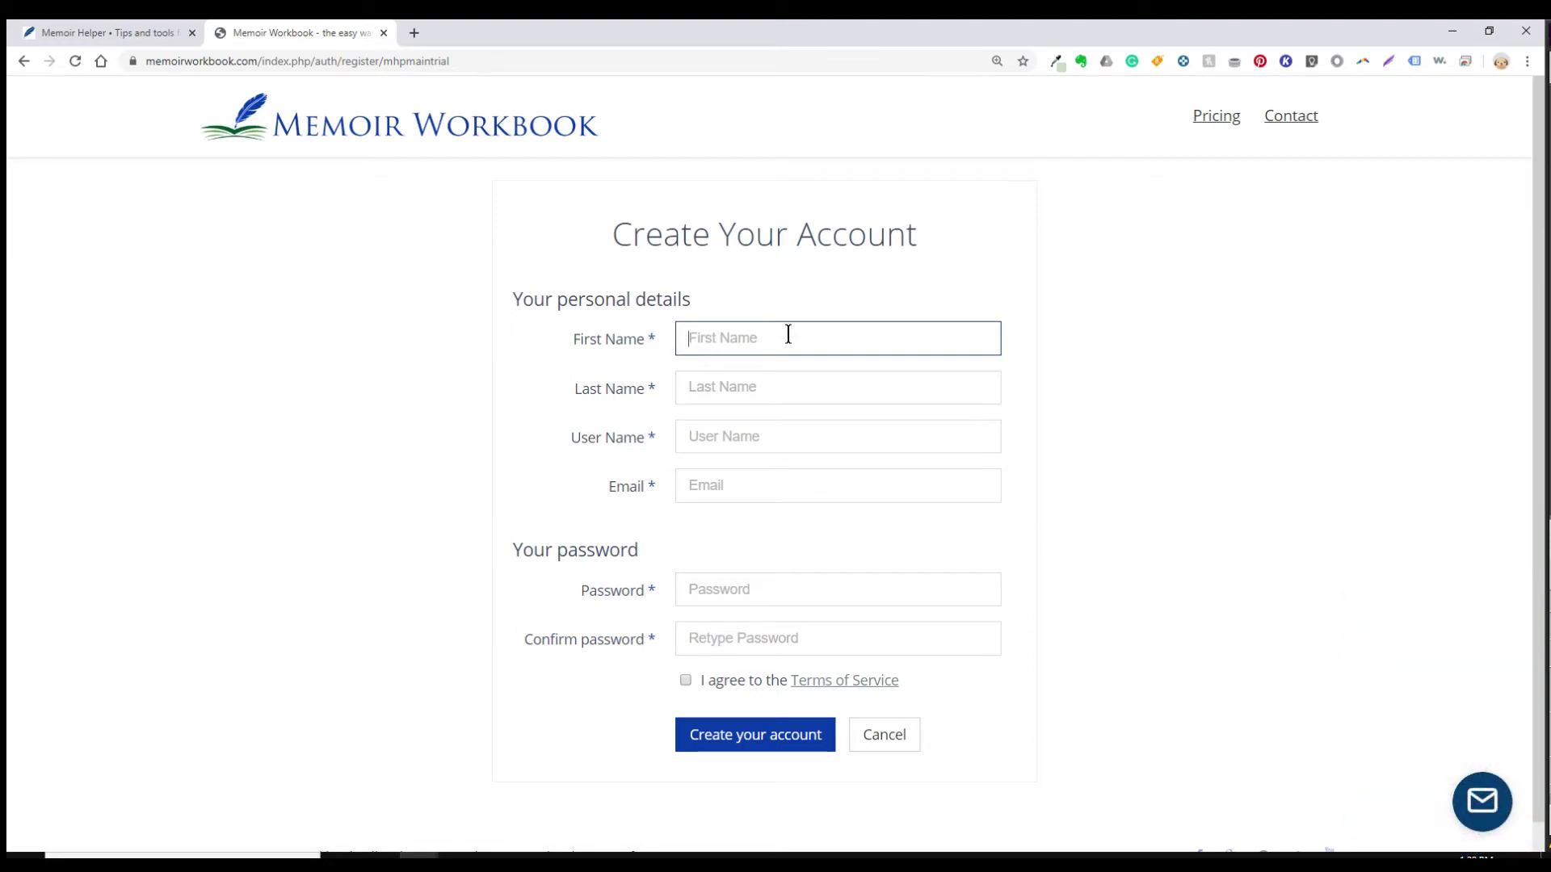
{"action": "key", "text": "Tab"}
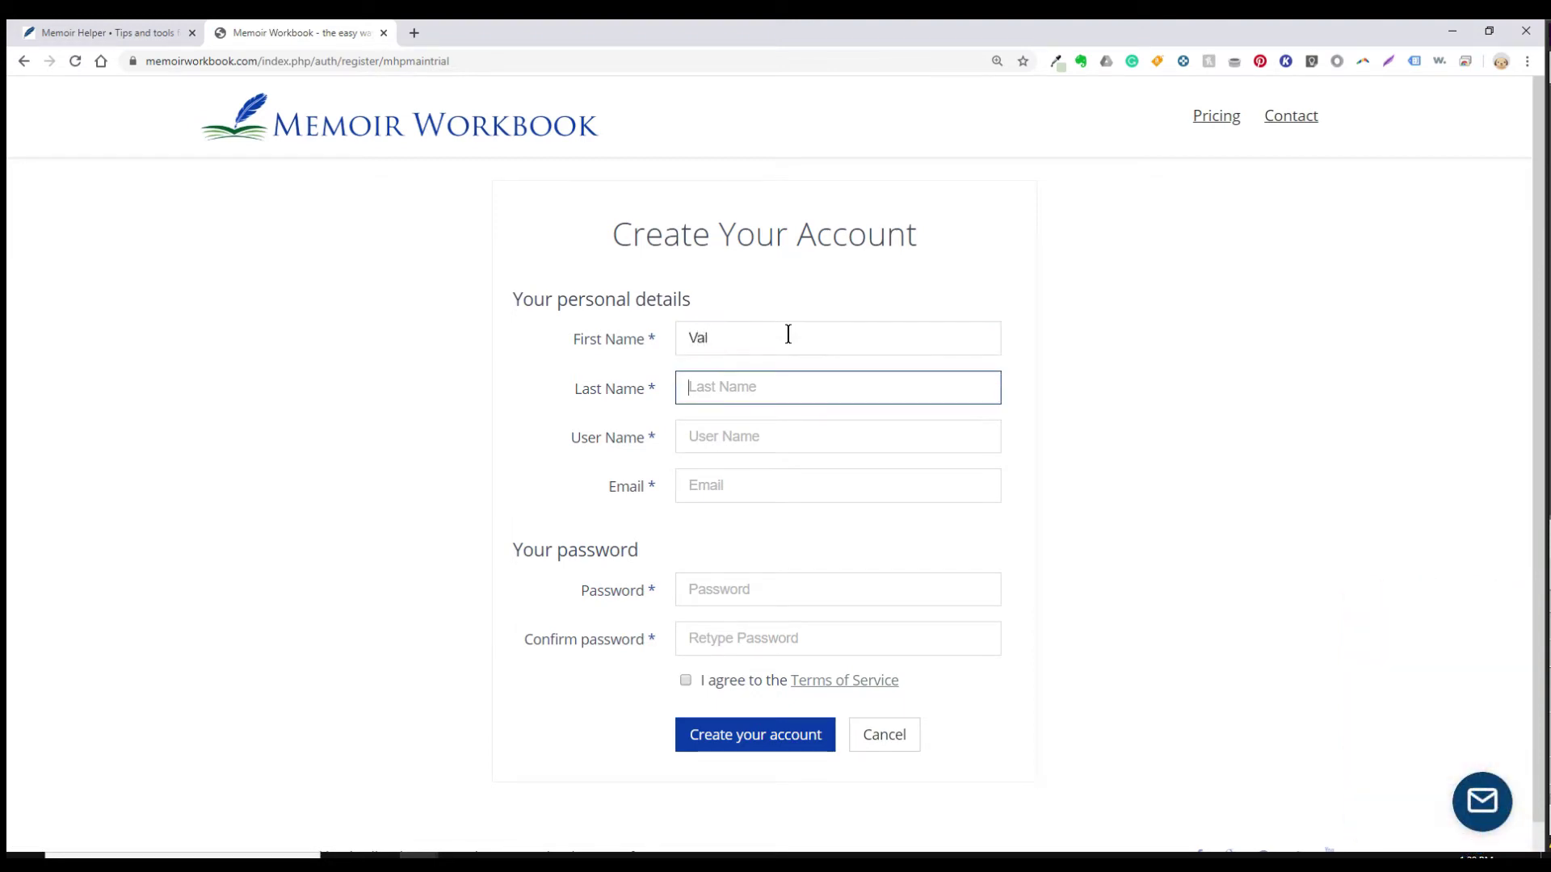
{"action": "key", "text": "Tab"}
{"action": "type", "text": "bir"}
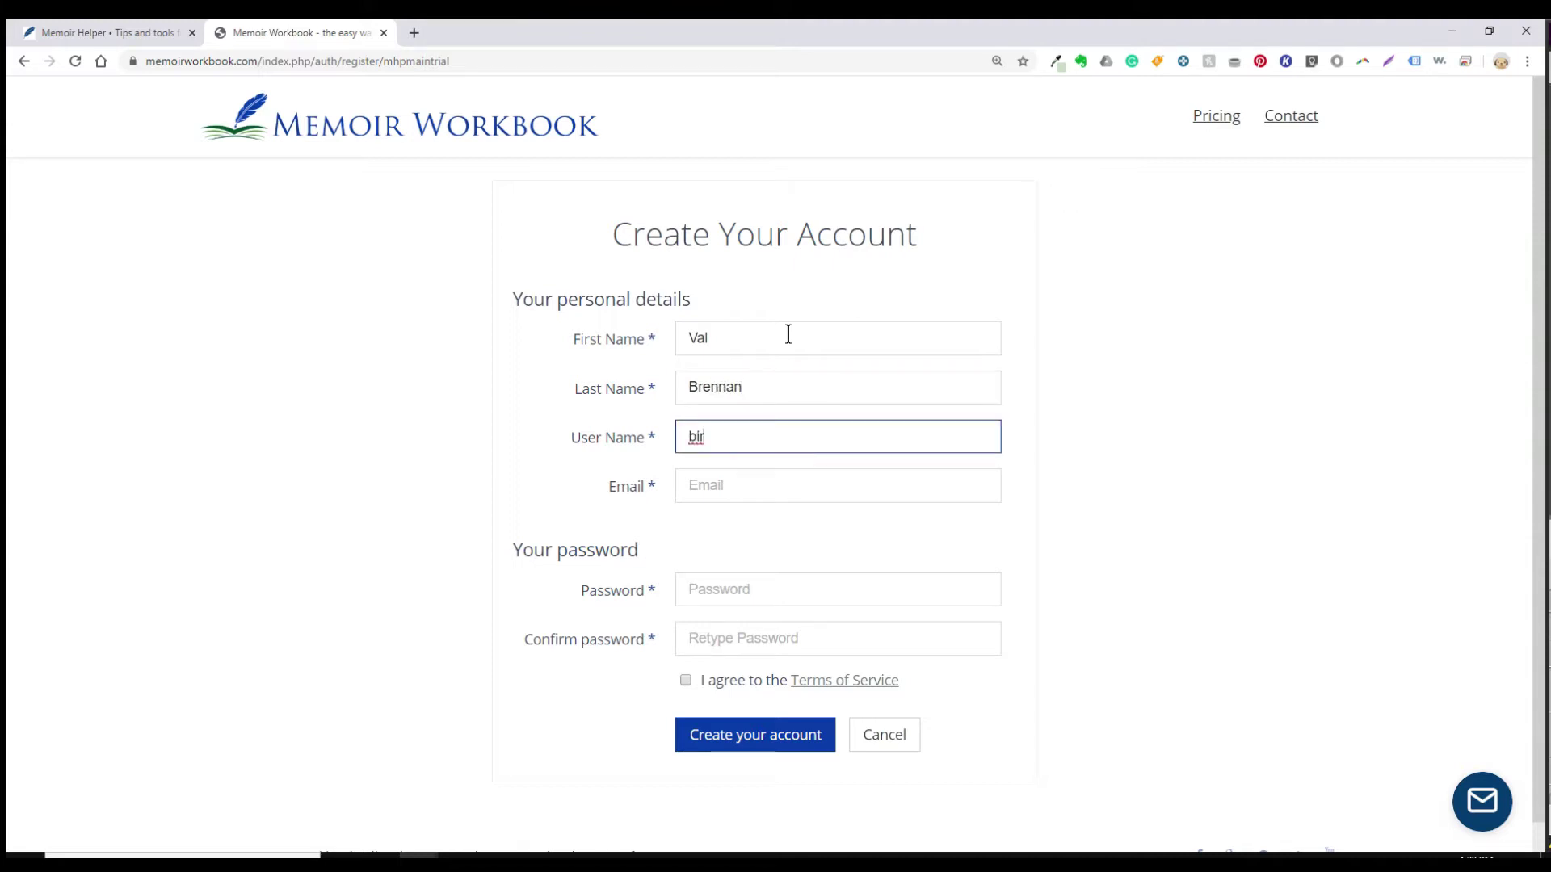
{"action": "type", "text": "dsy"}
{"action": "key", "text": "Tab"}
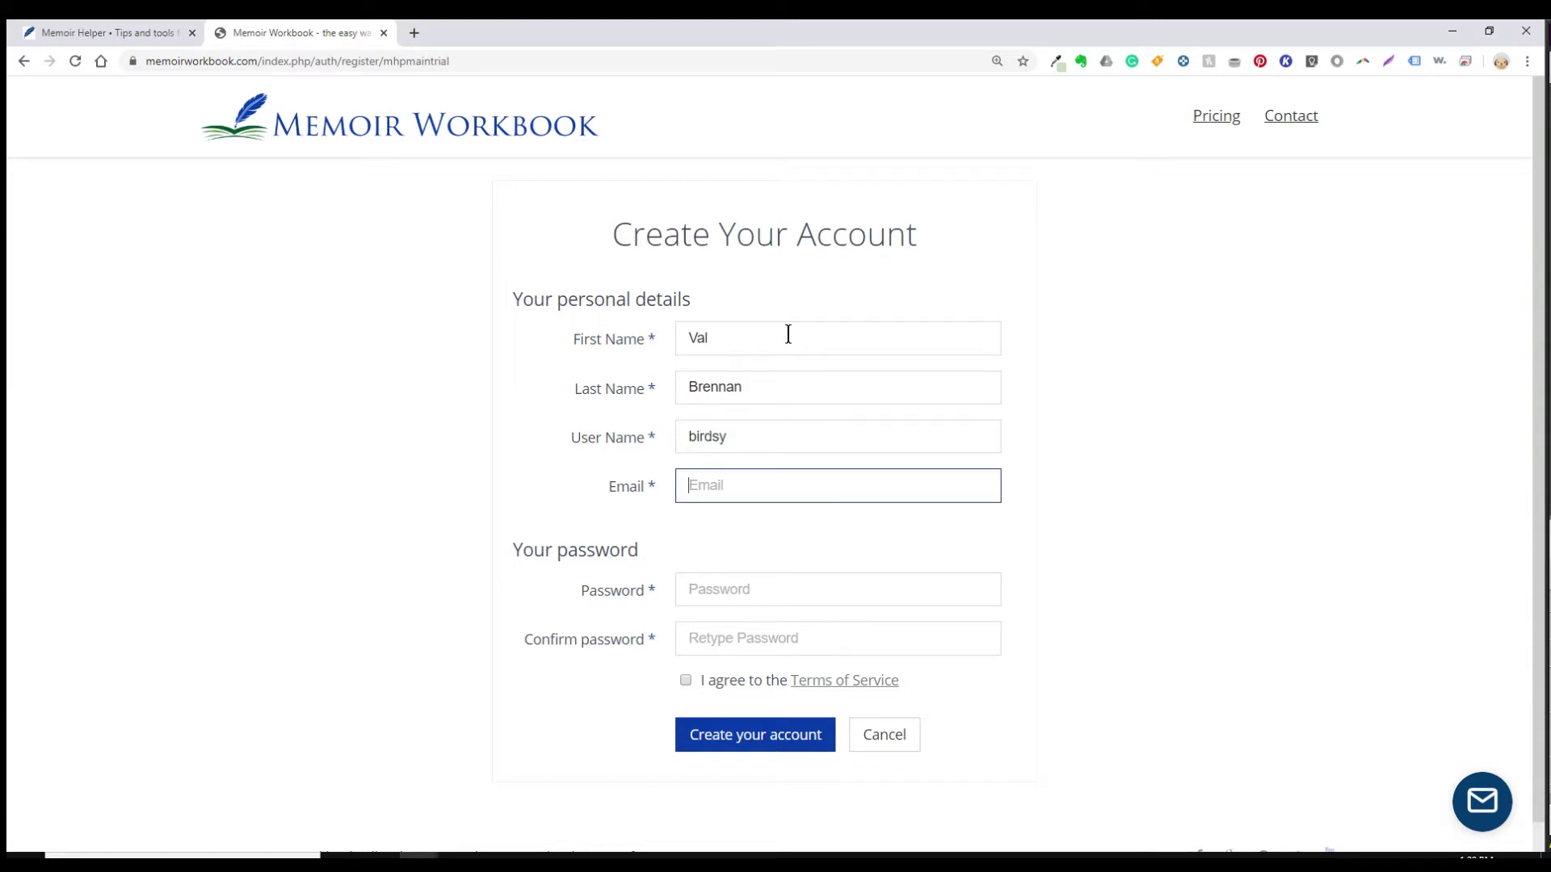
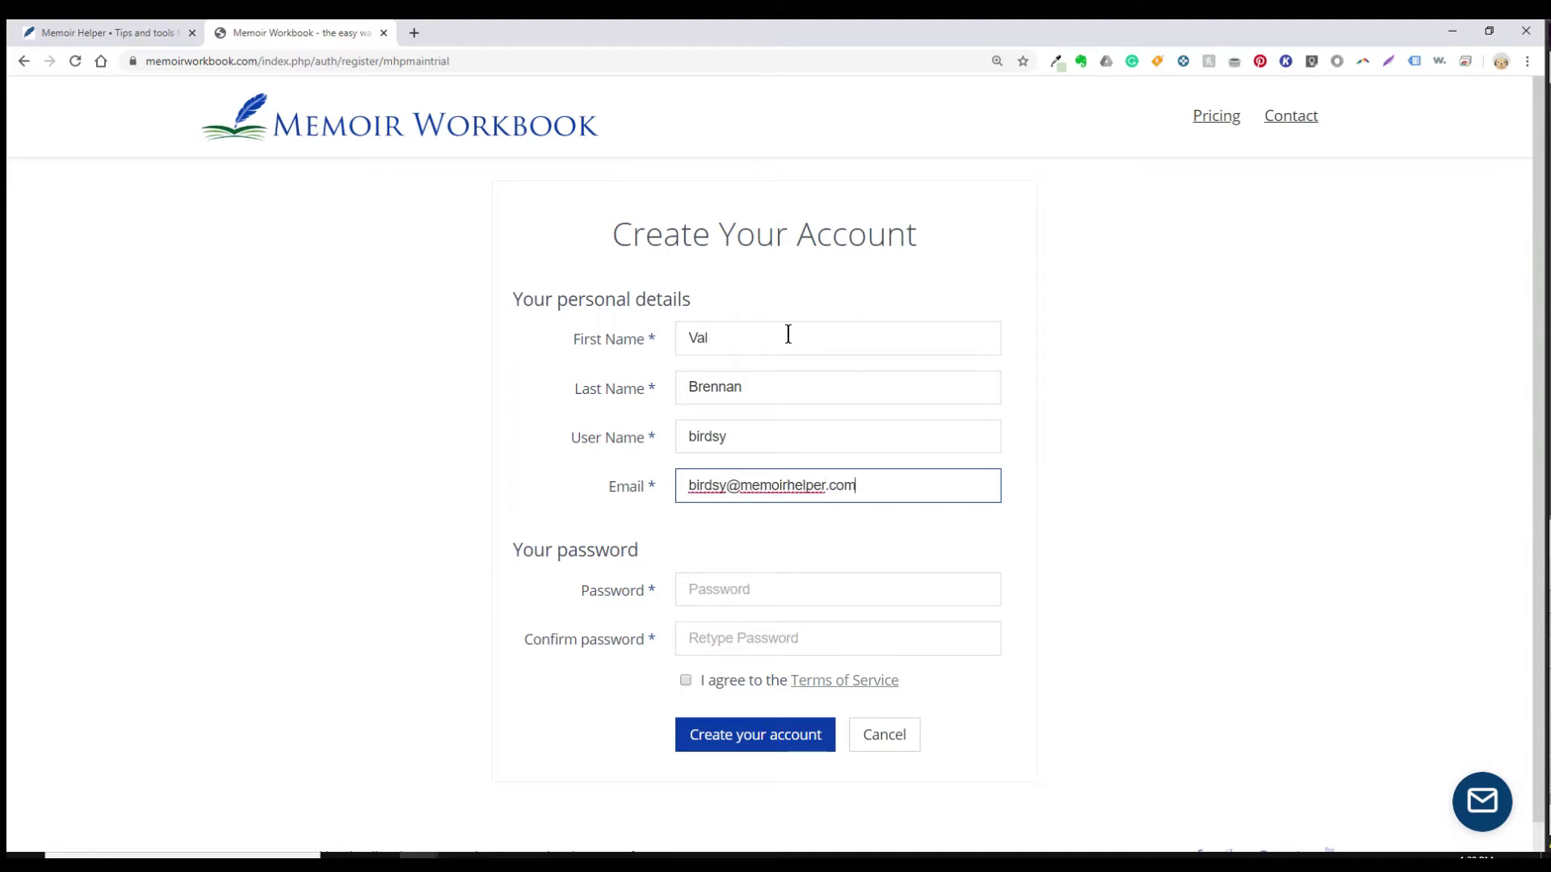
Step: Enter and confirm the account password, agree to the Terms of Service, and submit the registration
{"action": "key", "text": "Tab"}
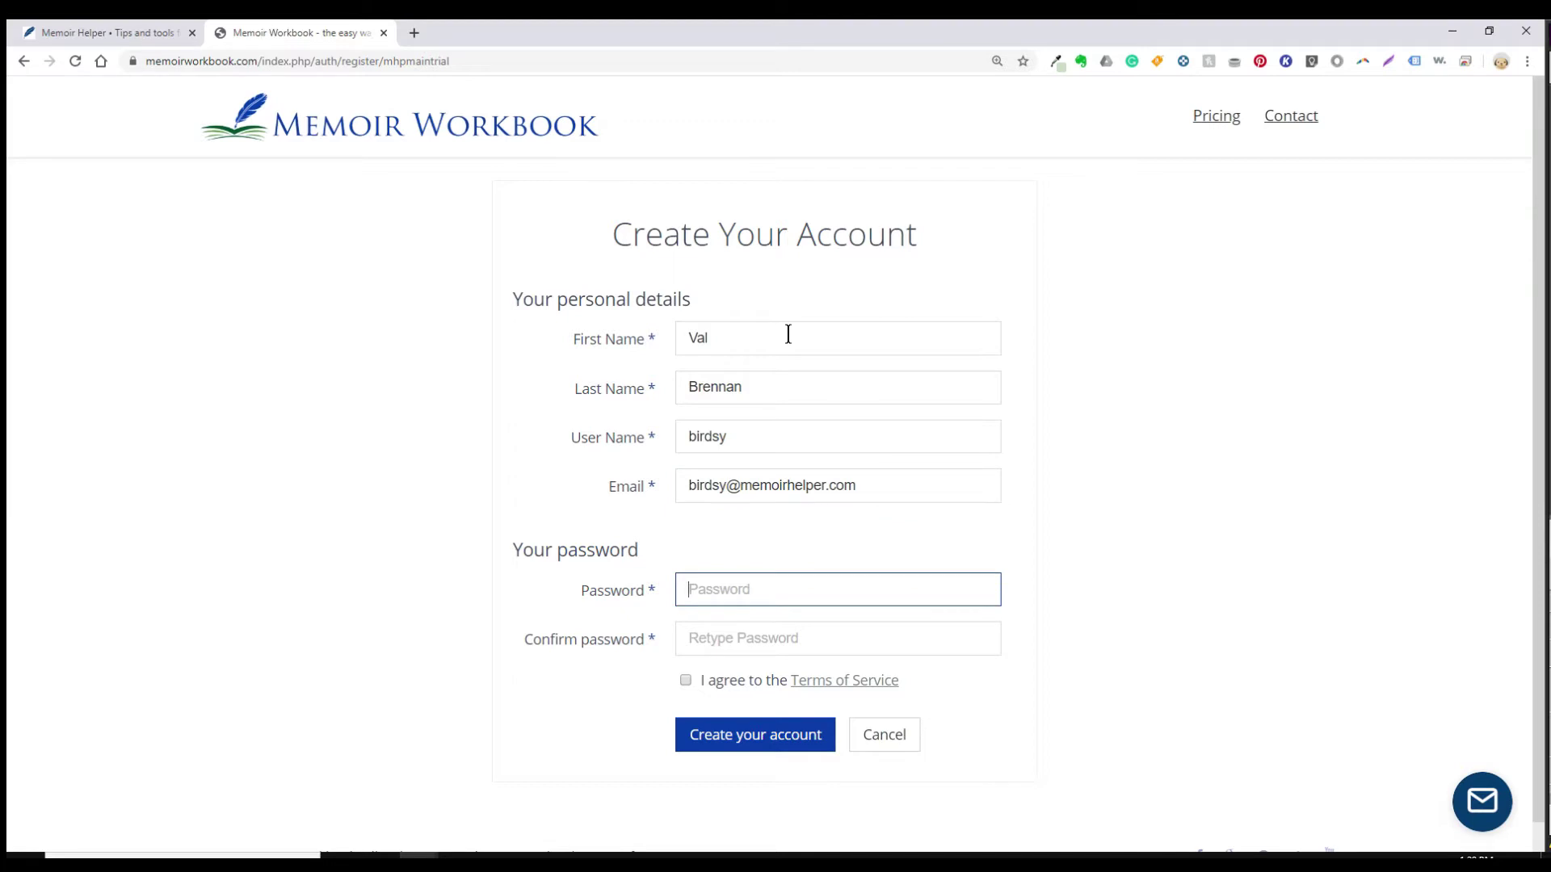
{"action": "type", "text": "********"}
{"action": "key", "text": "Tab"}
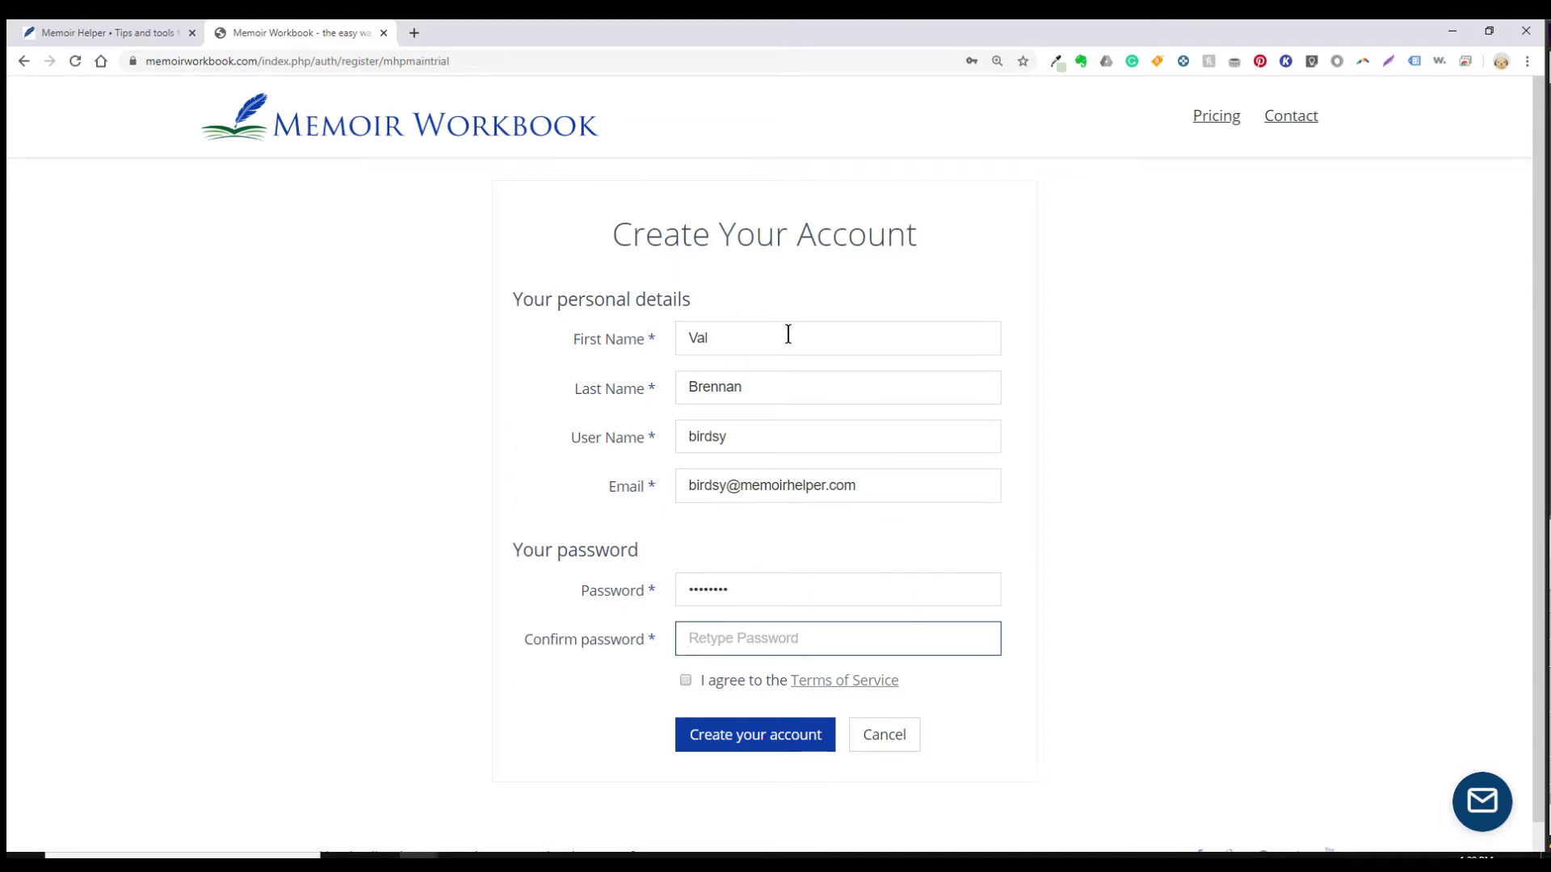
{"action": "type", "text": "********"}
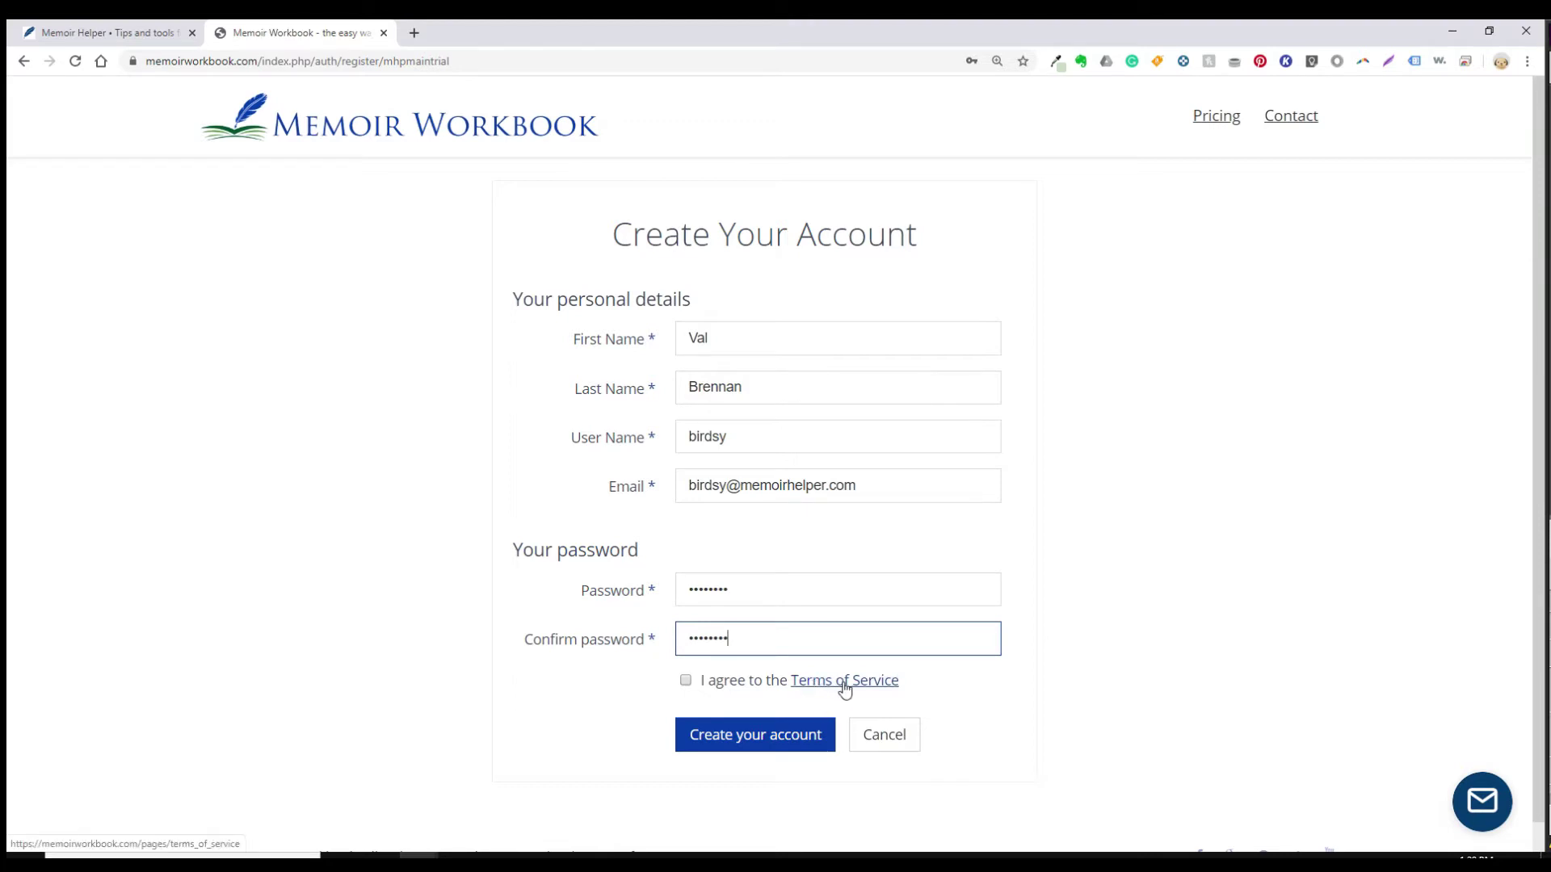
{"action": "left_click", "coordinate": [687, 681]}
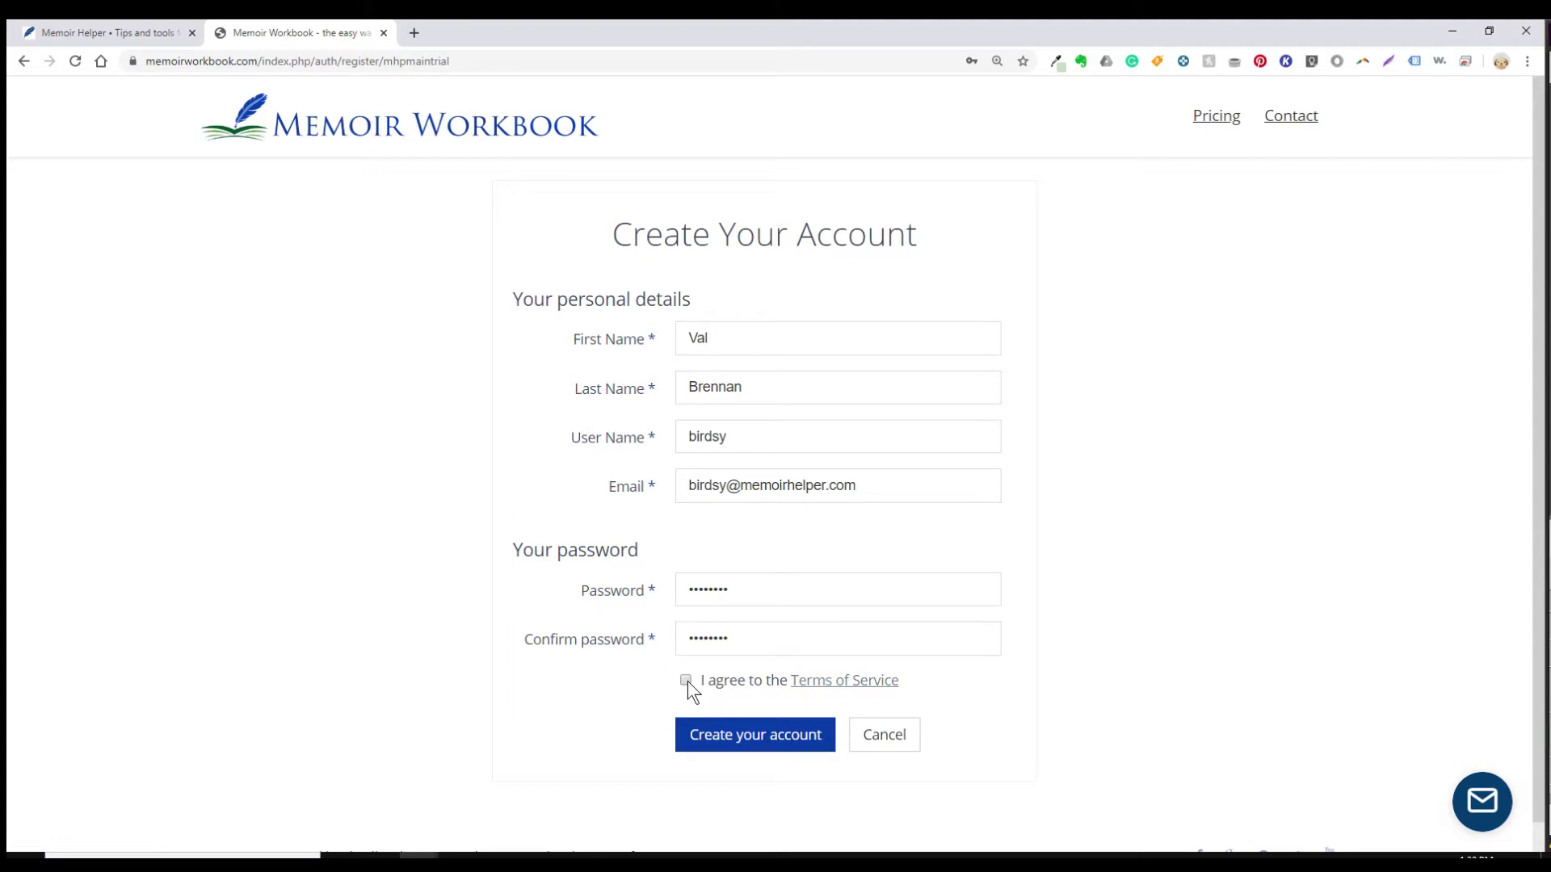
{"action": "left_click", "coordinate": [719, 744]}
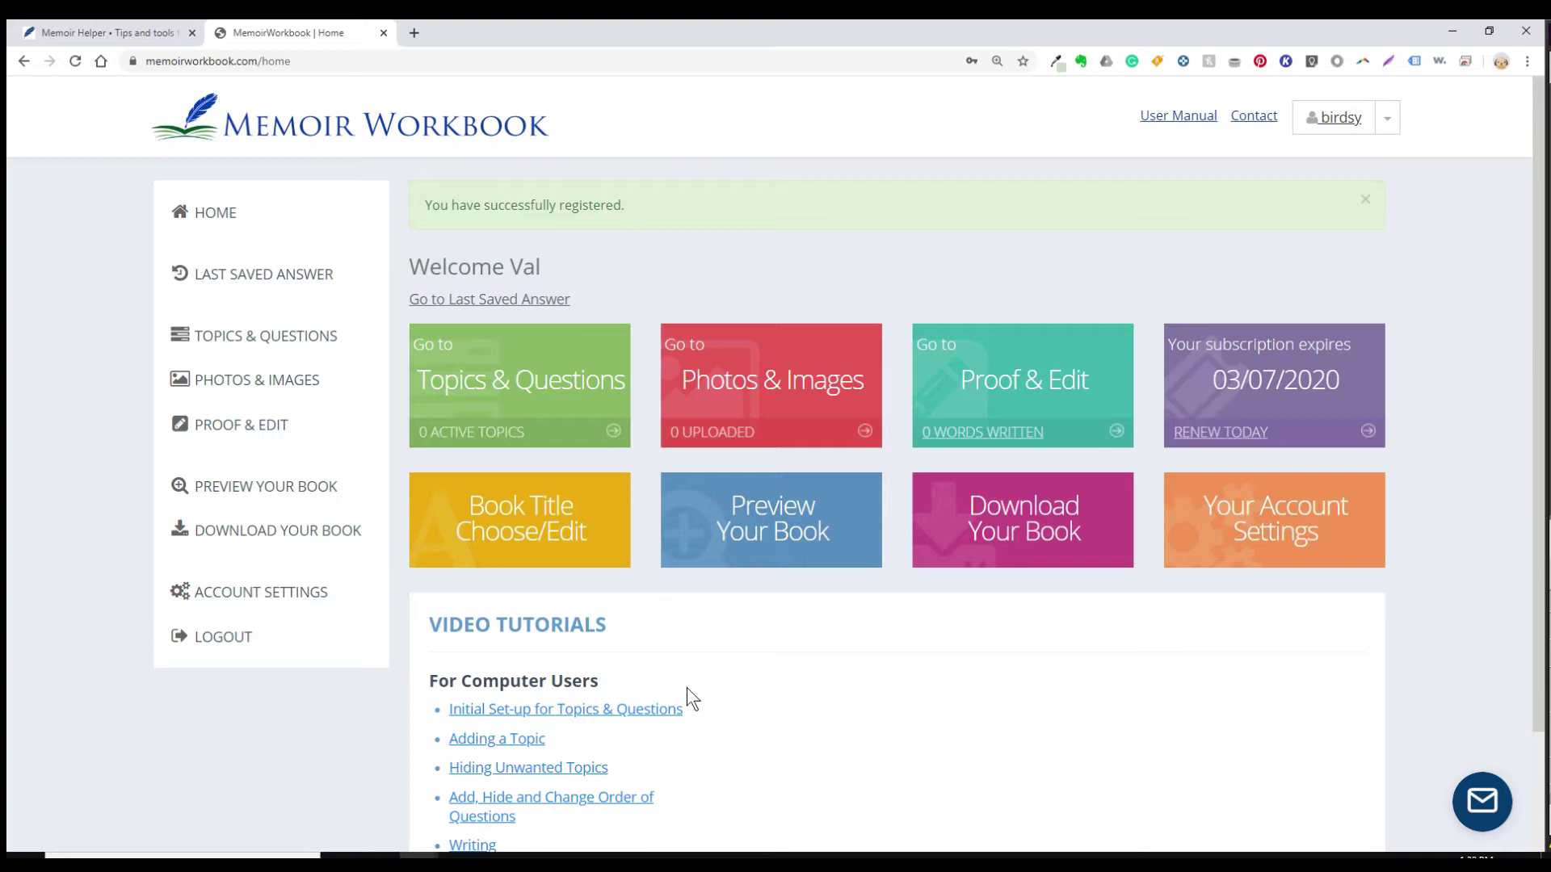
Step: Open the Topics & Questions page and scroll through the available topics
{"action": "left_click", "coordinate": [561, 411]}
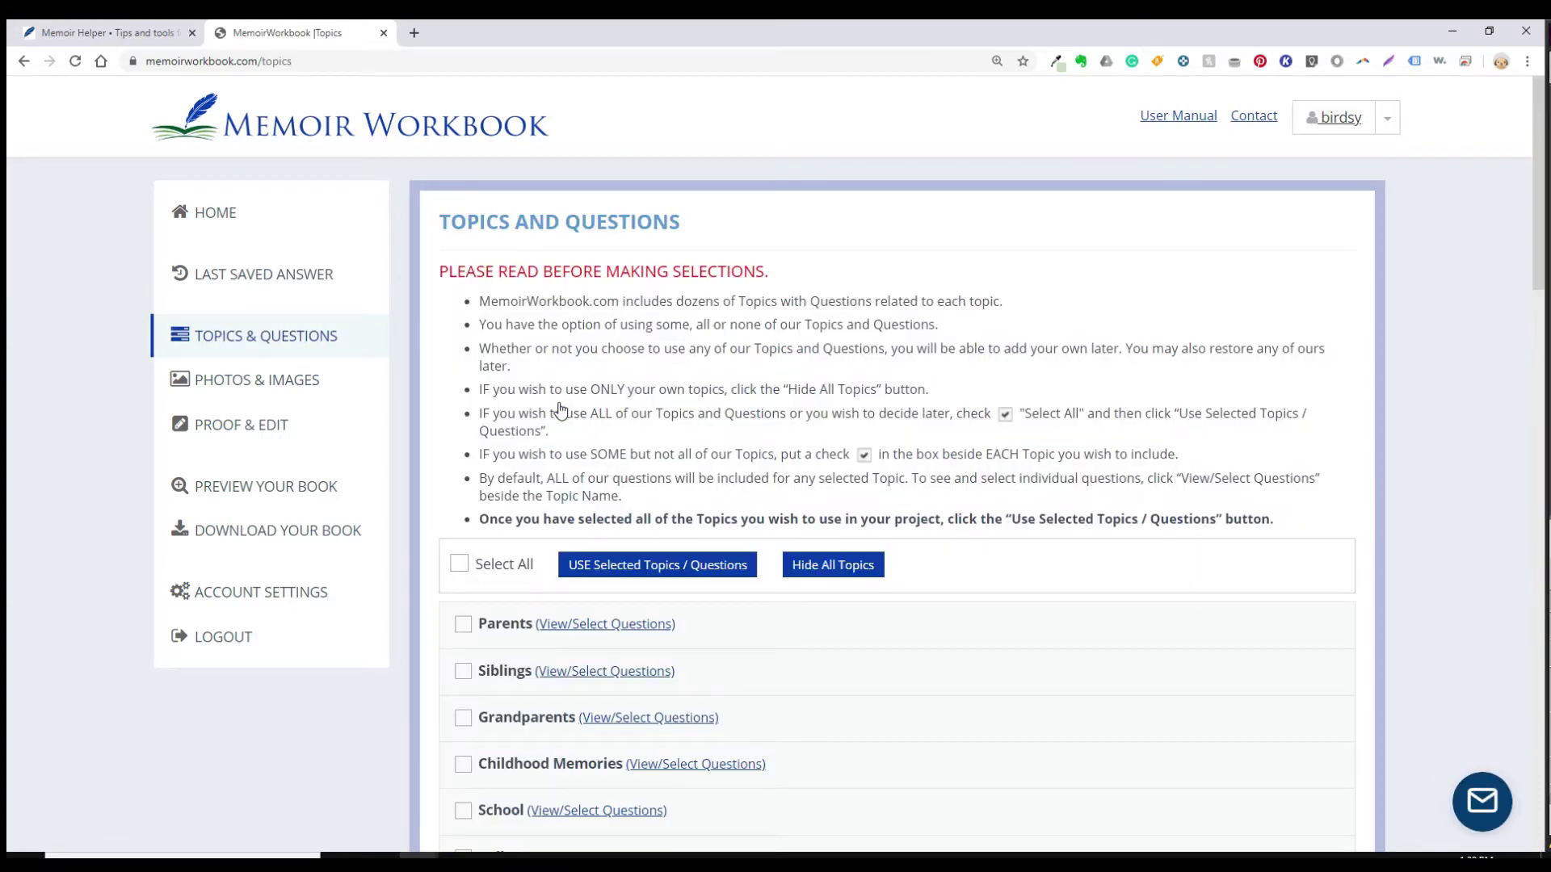
{"action": "scroll", "coordinate": [561, 411], "scroll_direction": "down", "scroll_amount": 8}
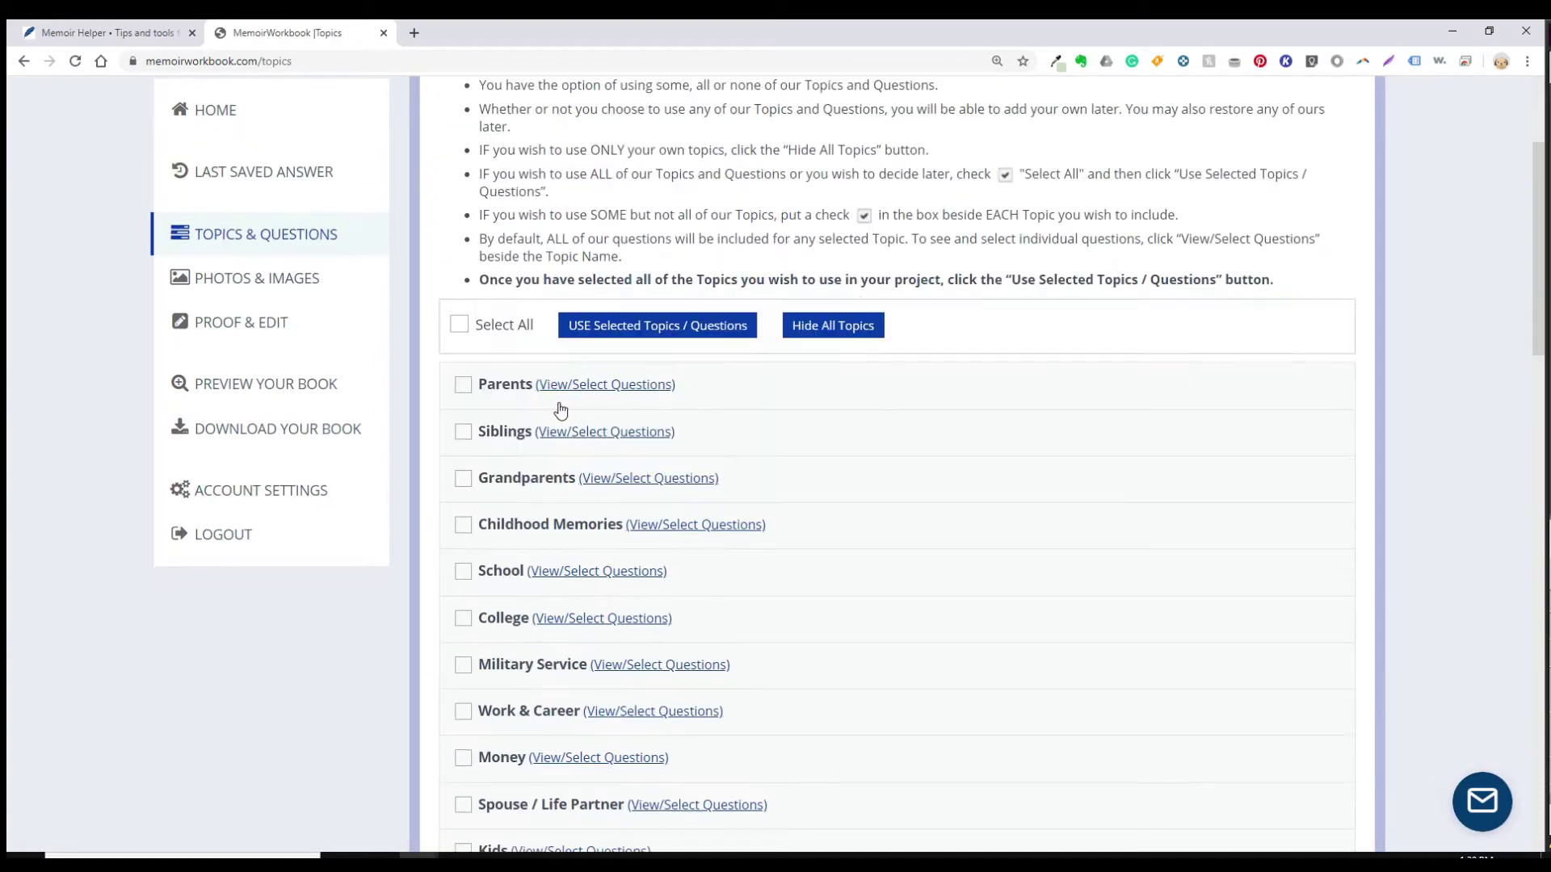
{"action": "scroll", "coordinate": [560, 410], "scroll_direction": "down", "scroll_amount": 12}
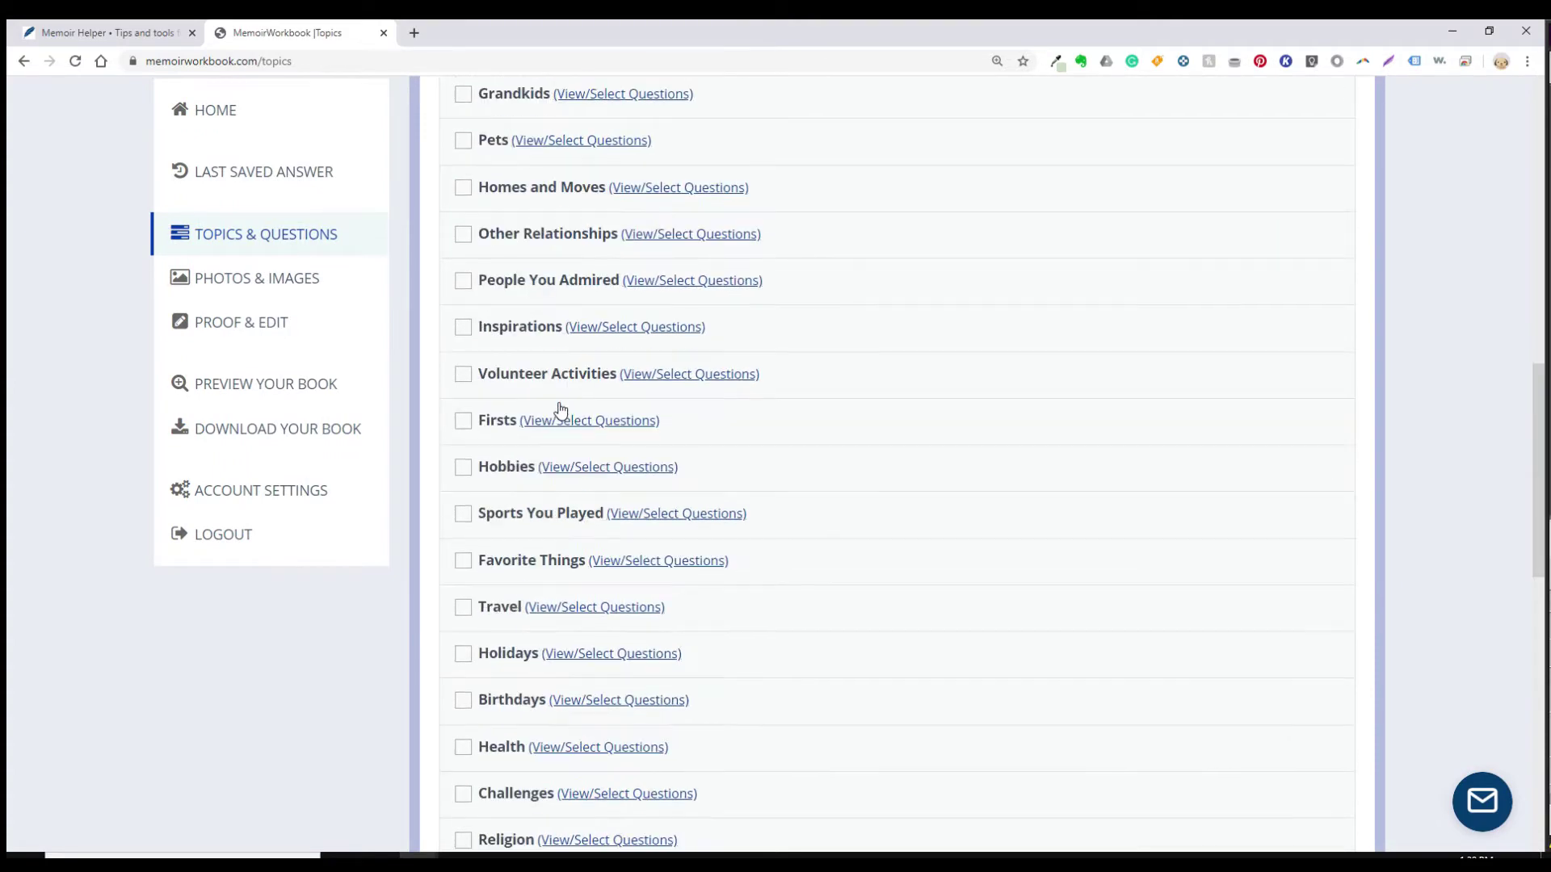
{"action": "scroll", "coordinate": [560, 411], "scroll_direction": "down", "scroll_amount": 4}
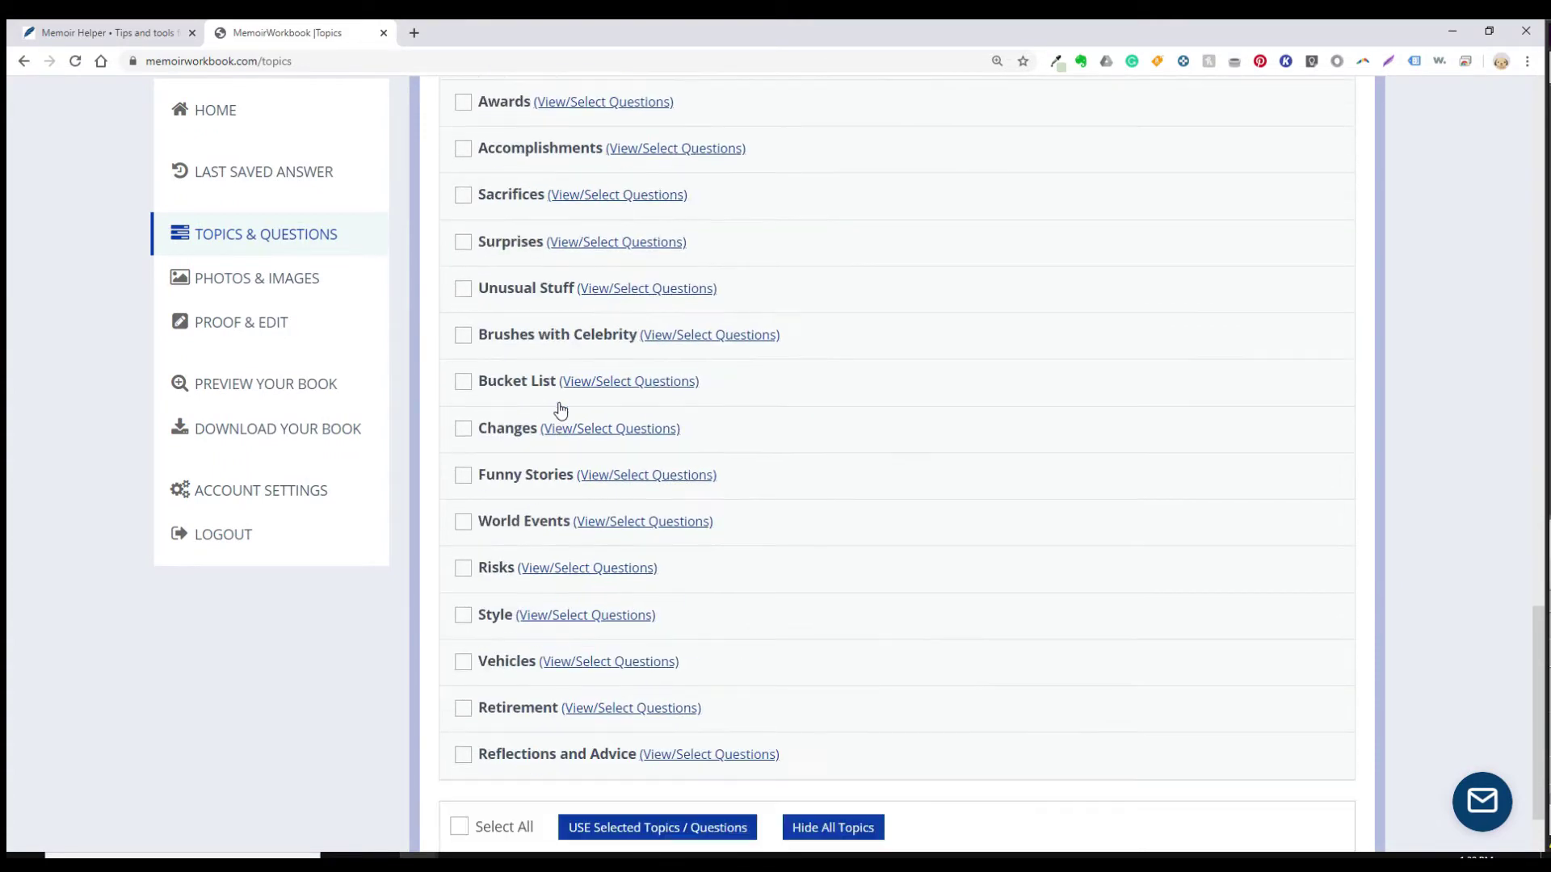
{"action": "scroll", "coordinate": [560, 410], "scroll_direction": "down", "scroll_amount": 2}
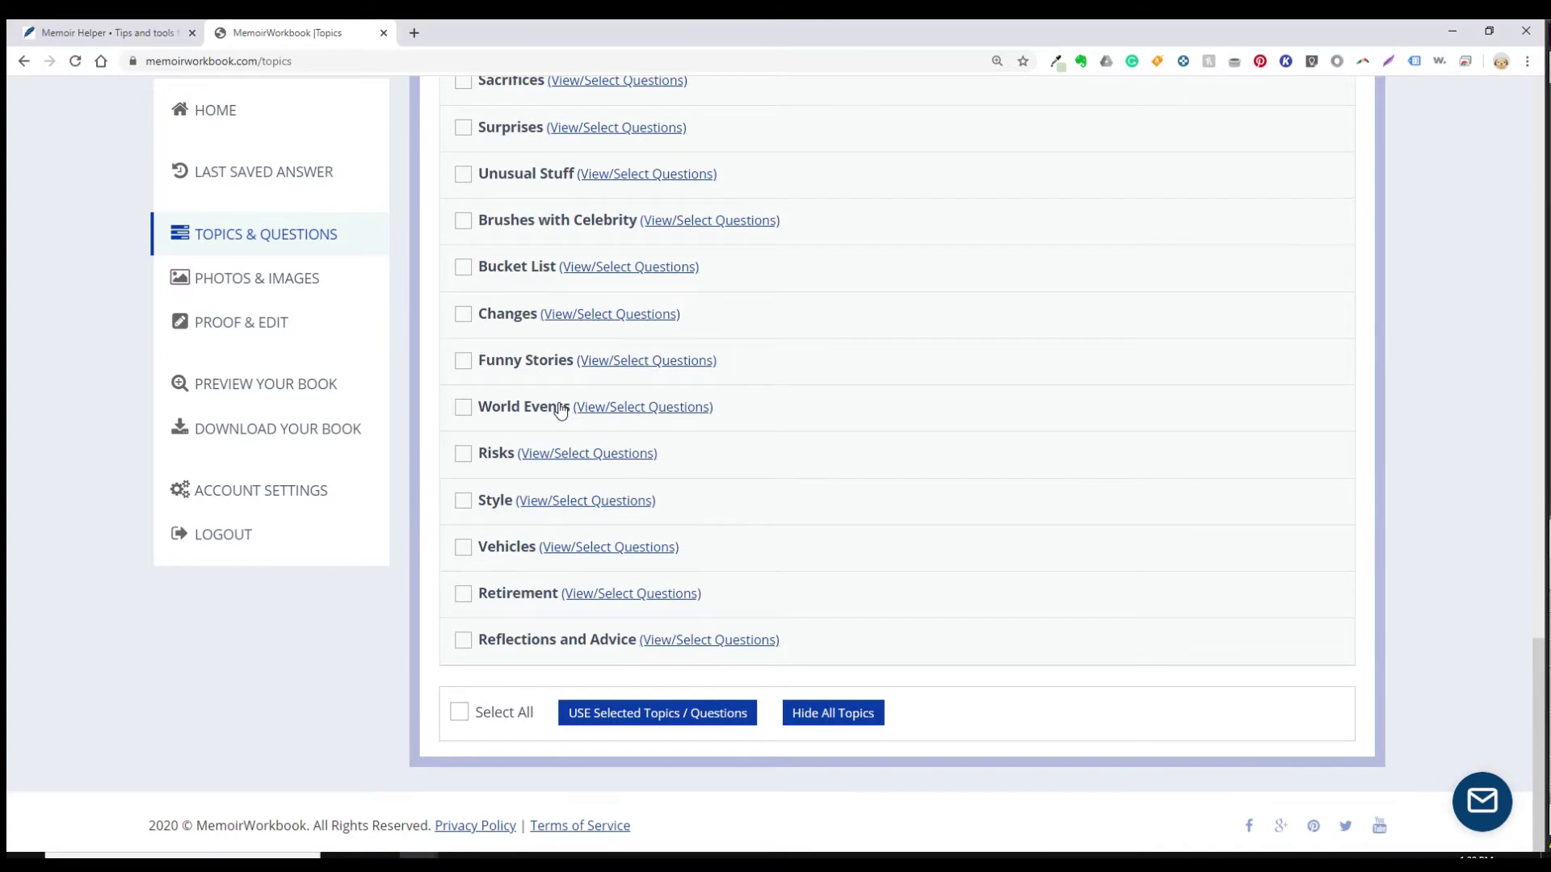
{"action": "scroll", "coordinate": [561, 410], "scroll_direction": "up", "scroll_amount": 16}
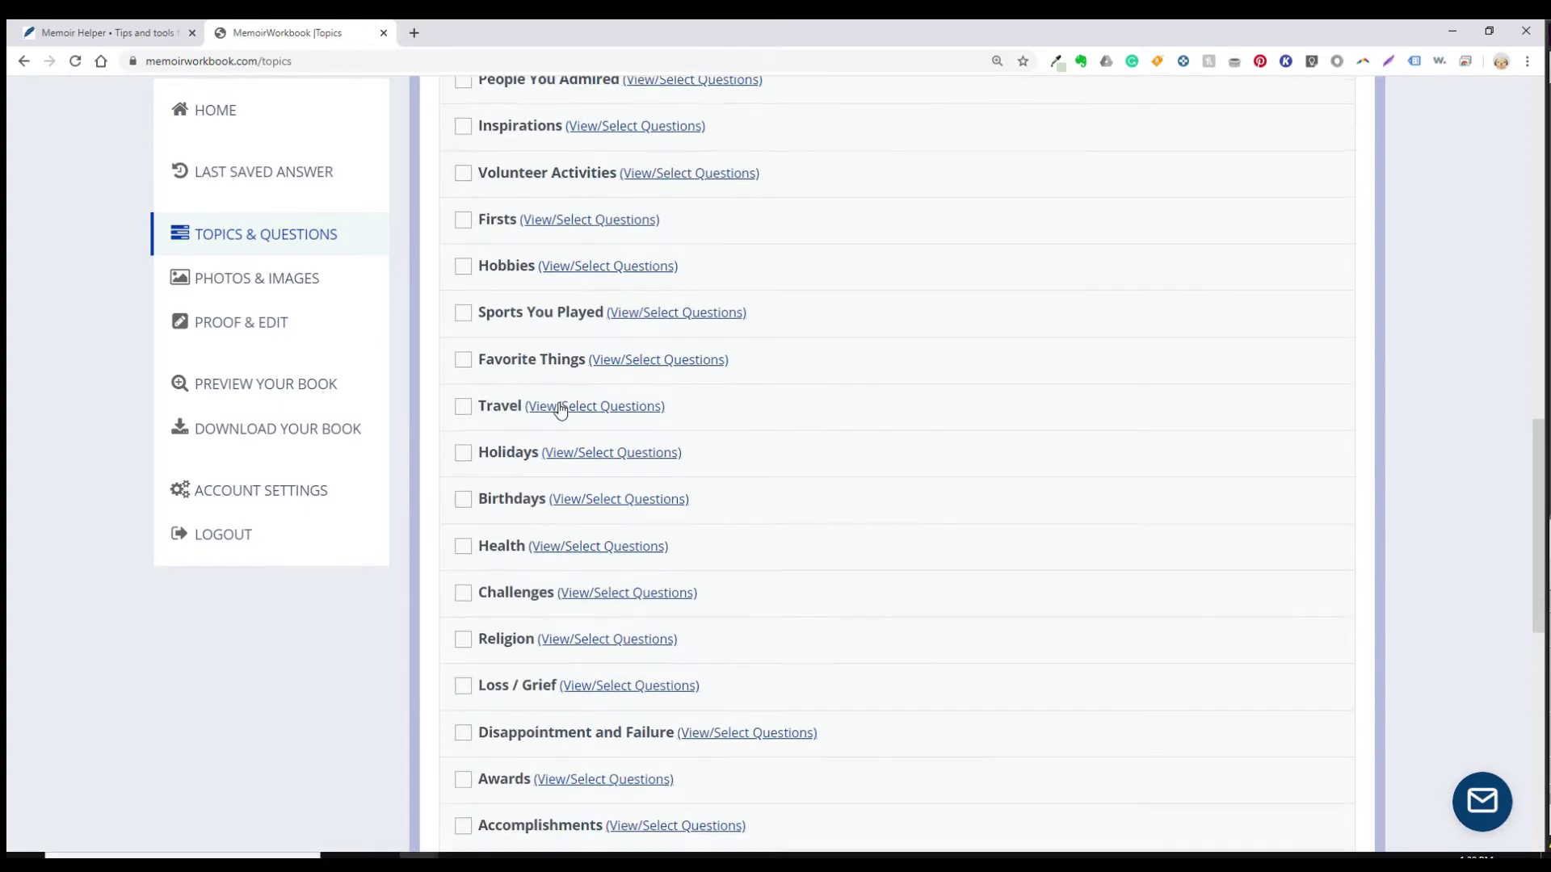
{"action": "scroll", "coordinate": [561, 410], "scroll_direction": "up", "scroll_amount": 10}
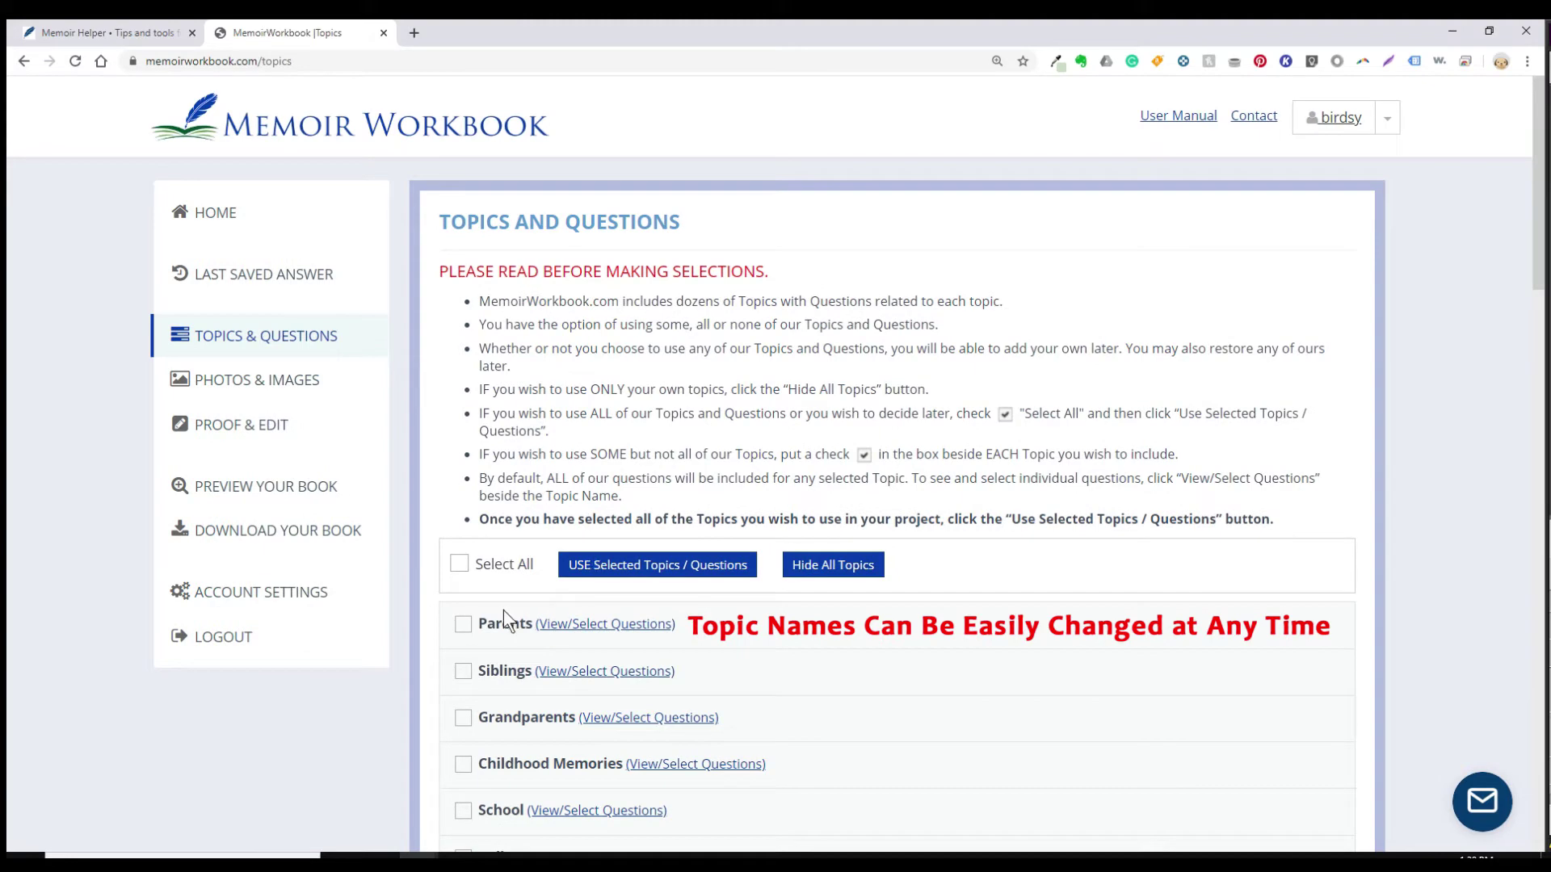
Step: Expand the Parents topic's questions and scroll through the list to review them
{"action": "left_click", "coordinate": [557, 624]}
{"action": "scroll", "coordinate": [565, 640], "scroll_direction": "down", "scroll_amount": 5}
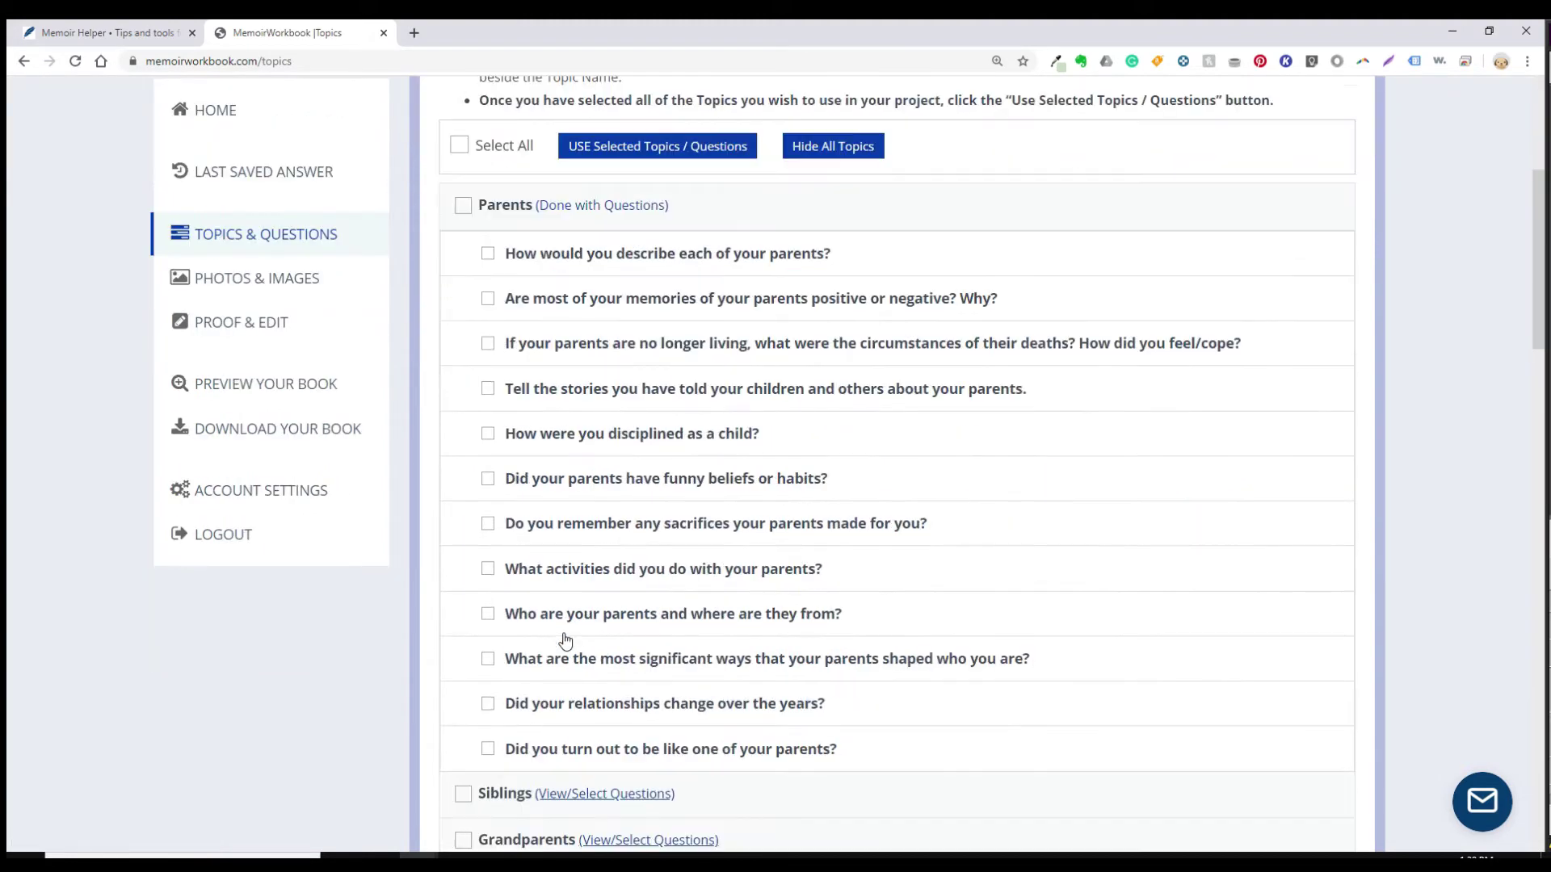
{"action": "scroll", "coordinate": [565, 641], "scroll_direction": "down", "scroll_amount": 1}
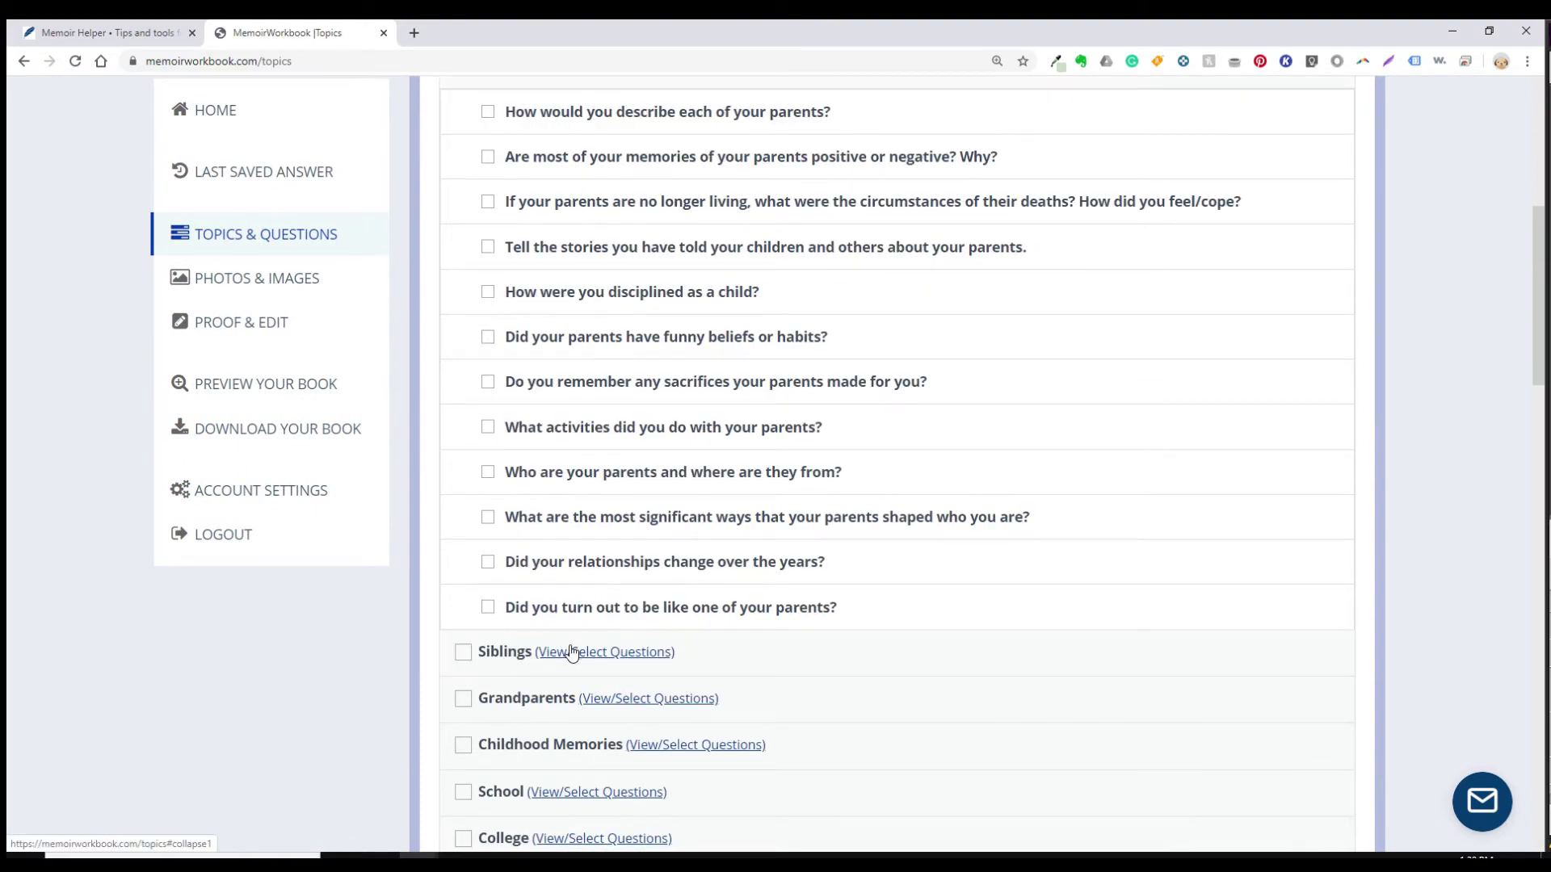
{"action": "scroll", "coordinate": [586, 607], "scroll_direction": "up", "scroll_amount": 4}
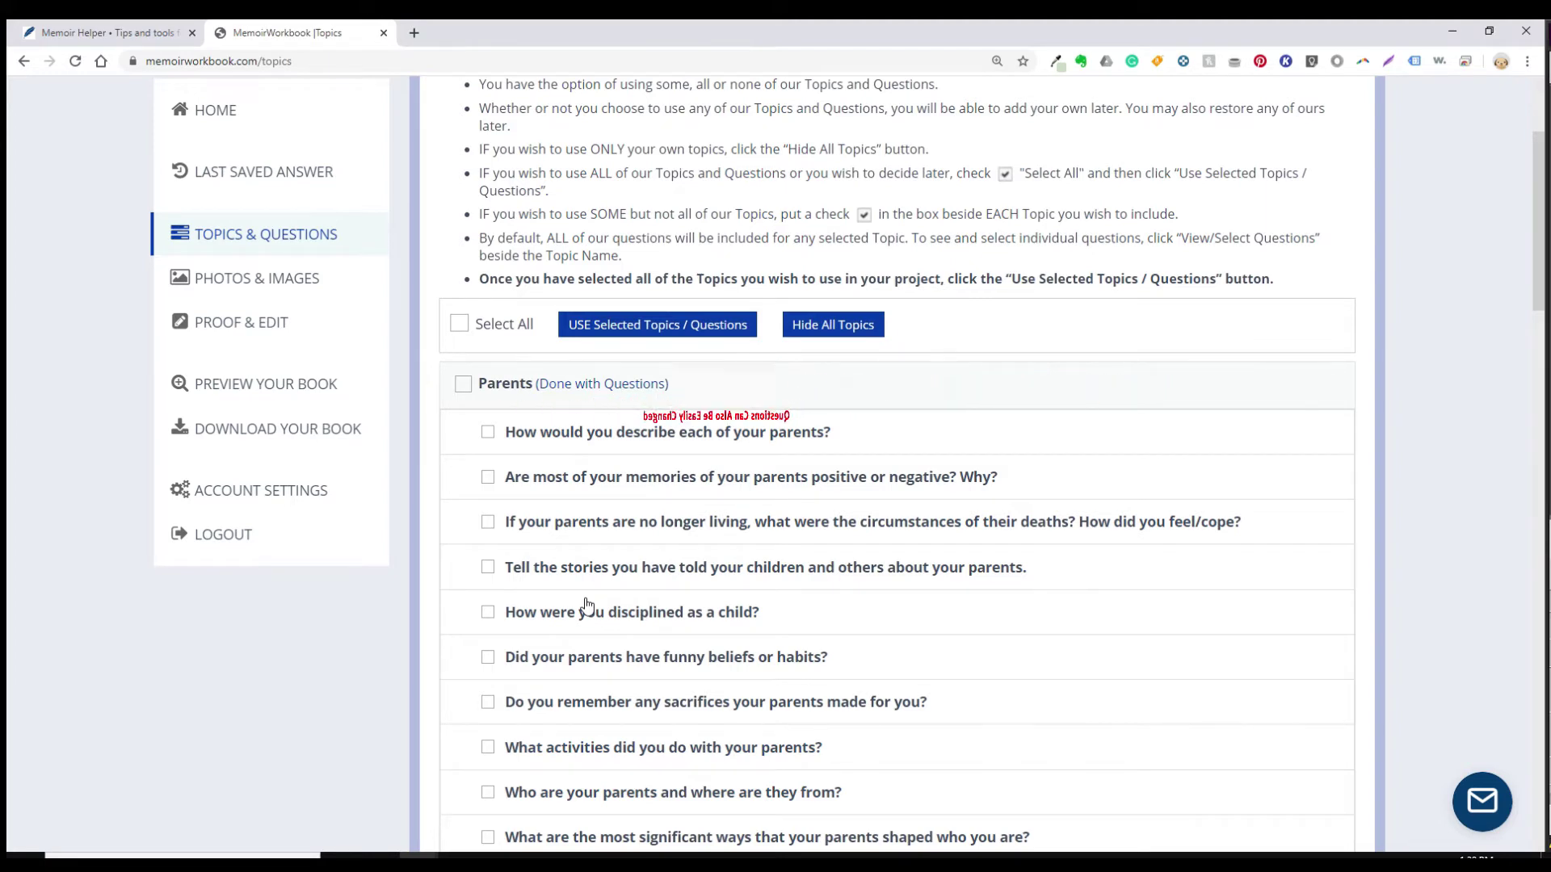
{"action": "scroll", "coordinate": [586, 606], "scroll_direction": "up", "scroll_amount": 3}
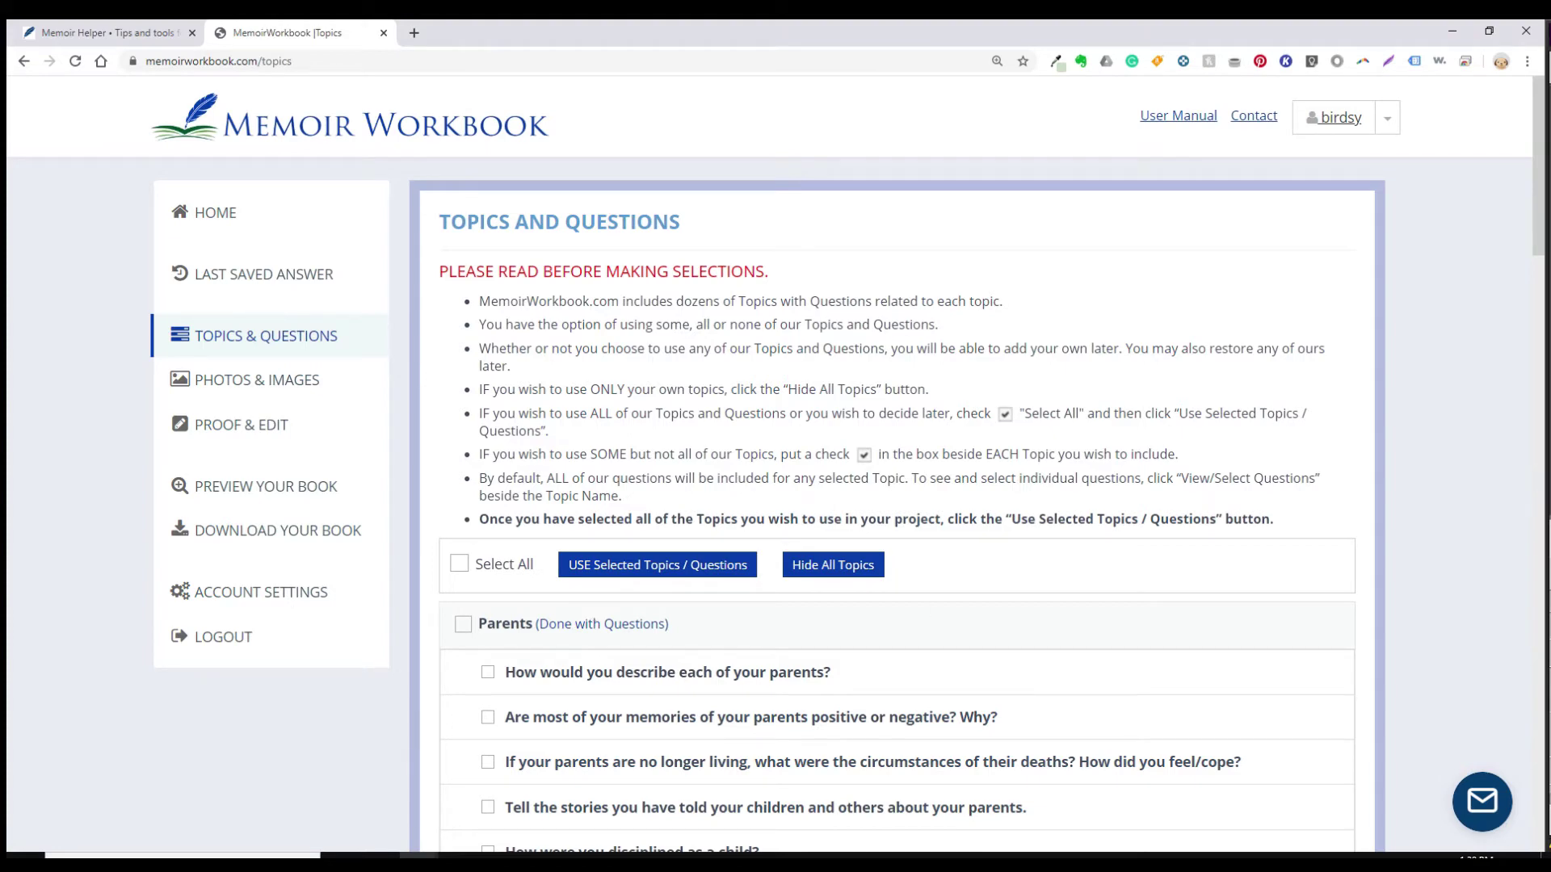
{"action": "scroll", "coordinate": [668, 409], "scroll_direction": "down", "scroll_amount": 3}
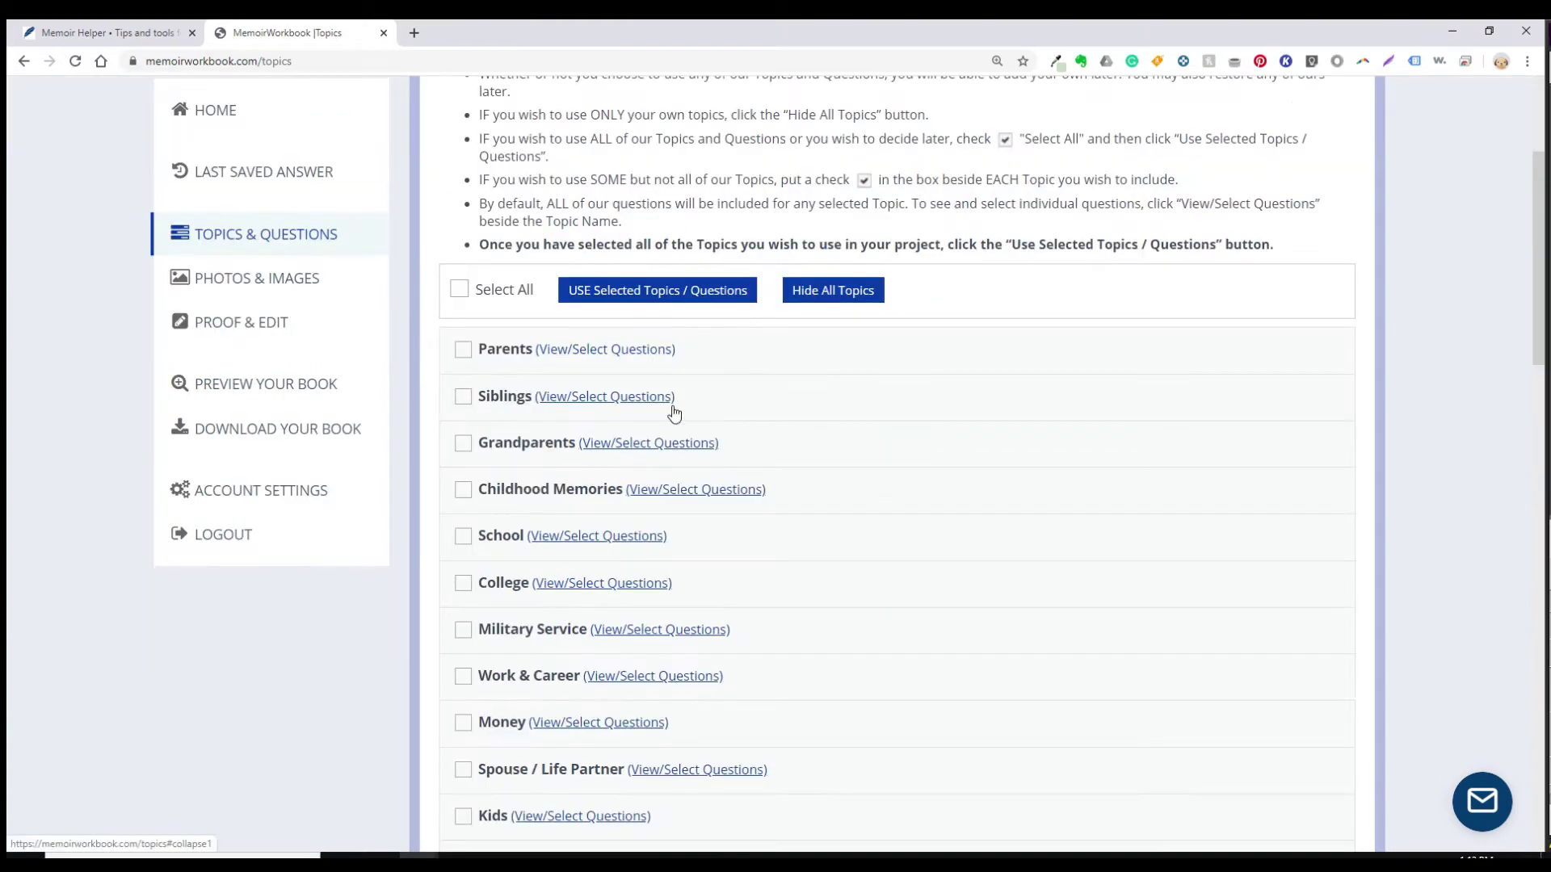
Step: Start hiding all topics and questions, then cancel the confirmation
{"action": "left_click", "coordinate": [820, 299]}
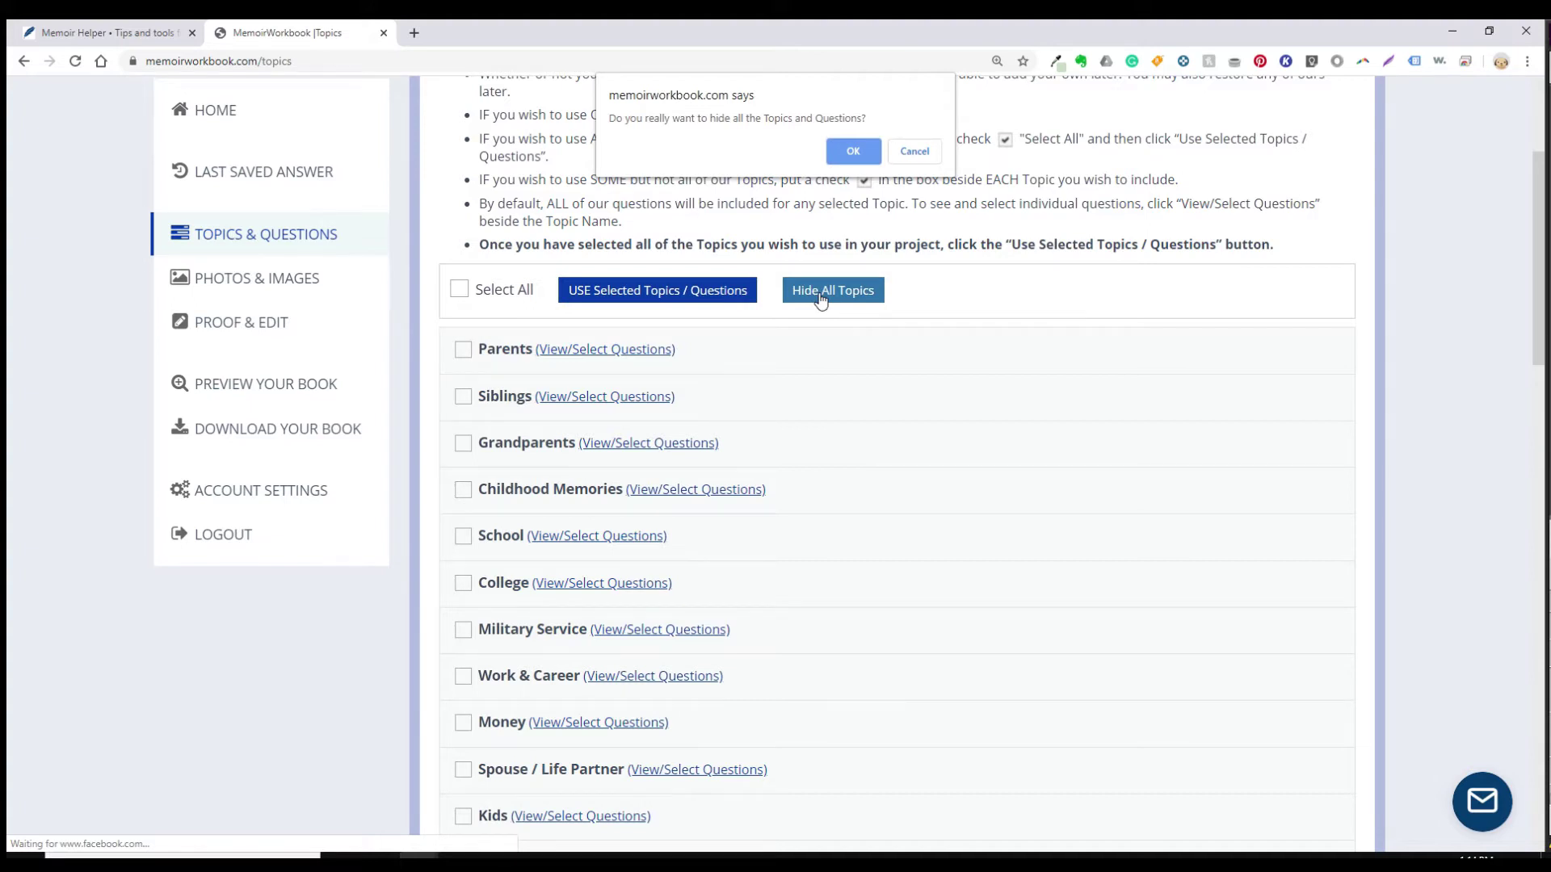
{"action": "left_click", "coordinate": [922, 149]}
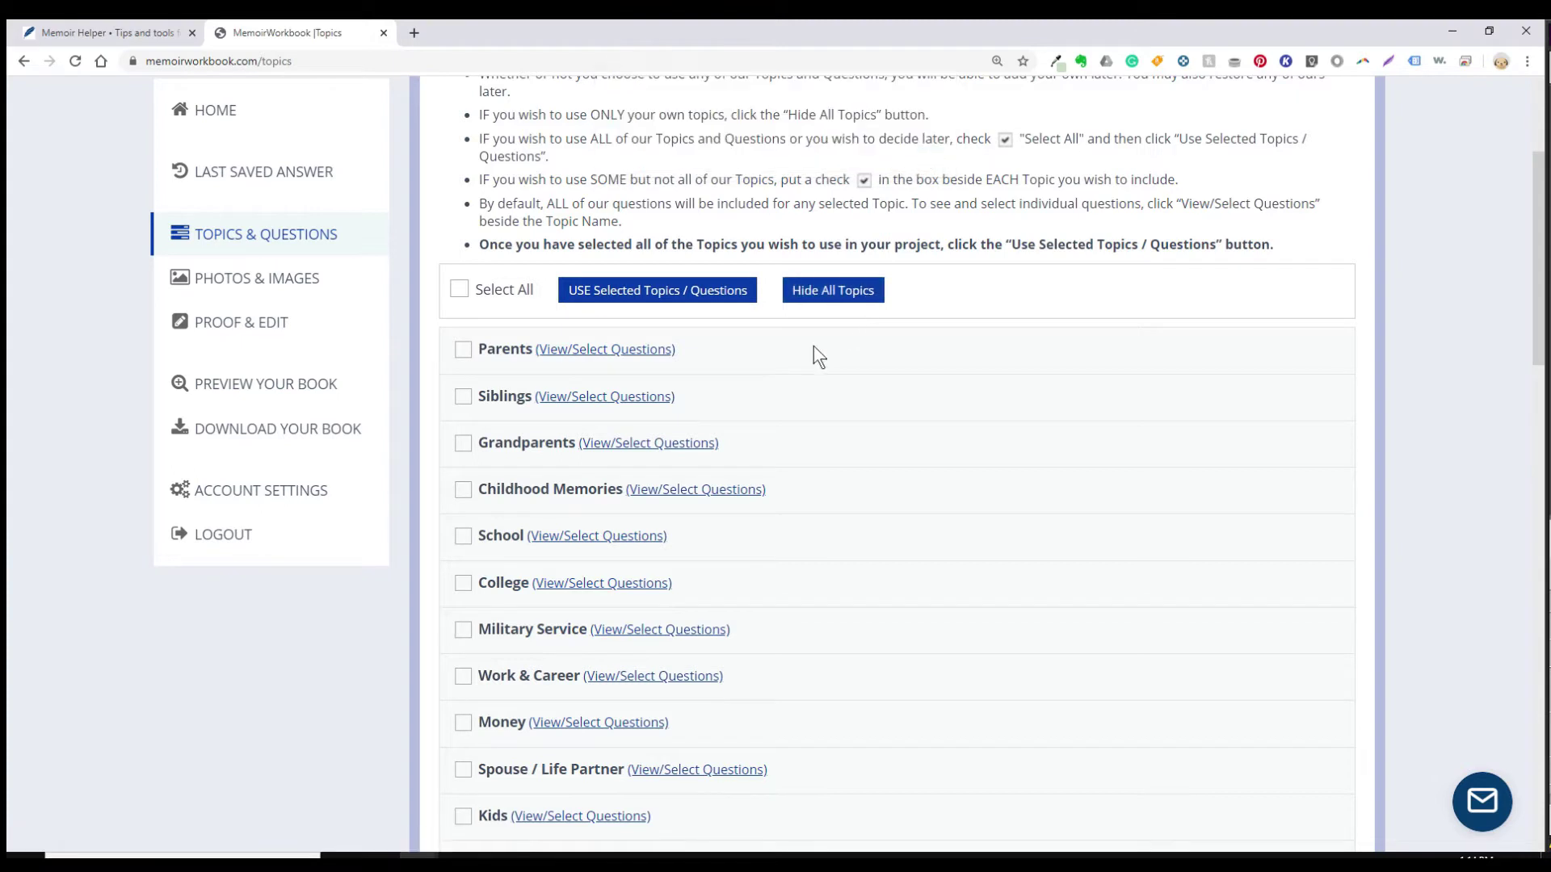
{"action": "scroll", "coordinate": [812, 346], "scroll_direction": "up", "scroll_amount": 1}
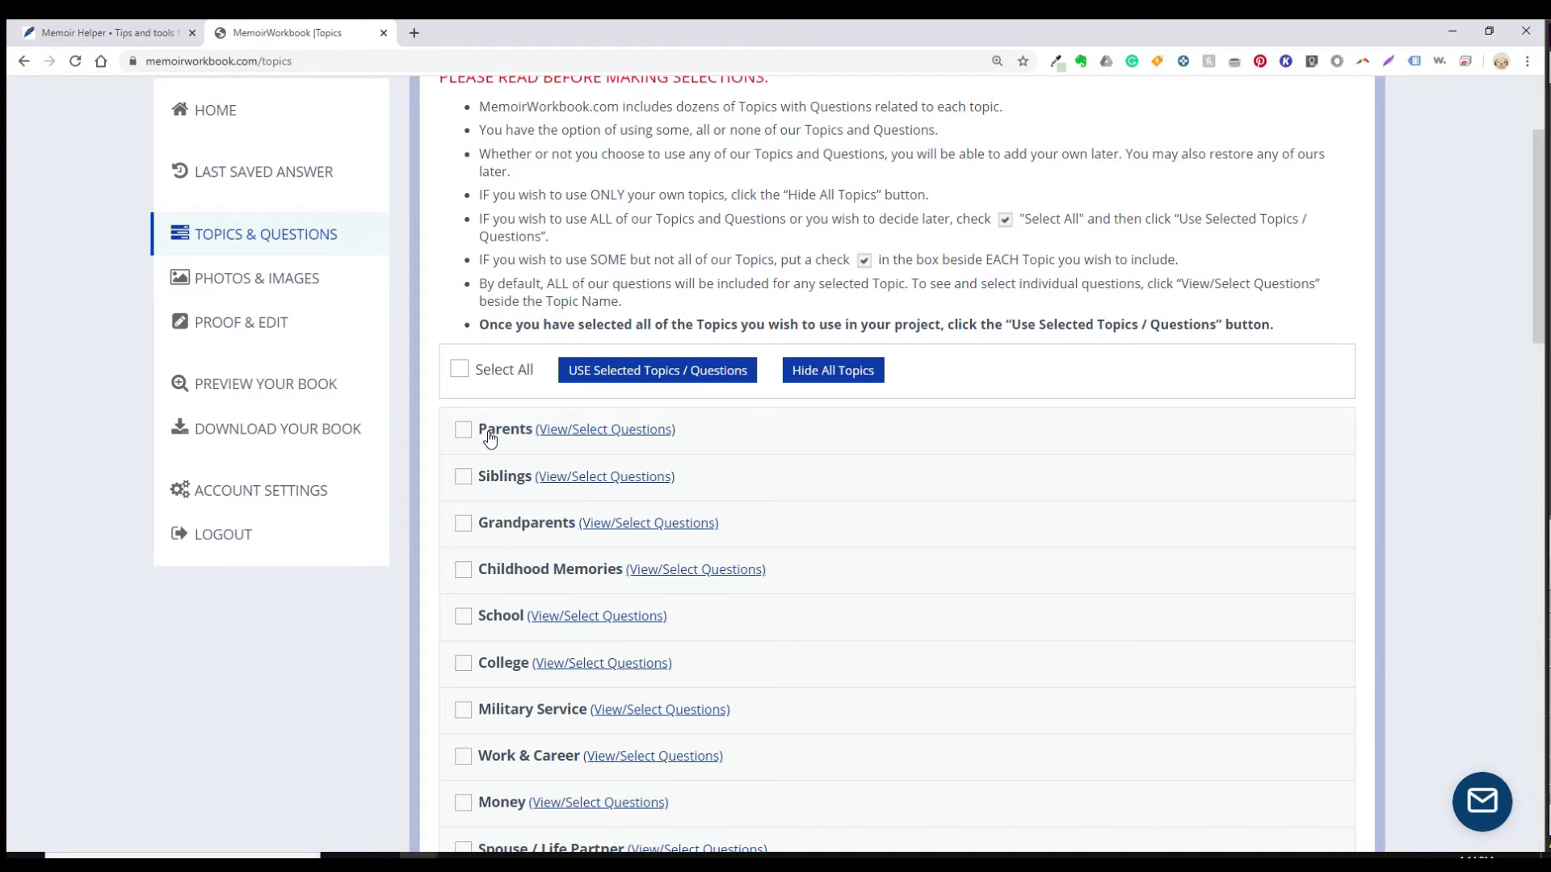
Step: Select all topics, cancel using them all, and uncheck Select All to clear every topic
{"action": "left_click", "coordinate": [459, 370]}
{"action": "left_click", "coordinate": [572, 372]}
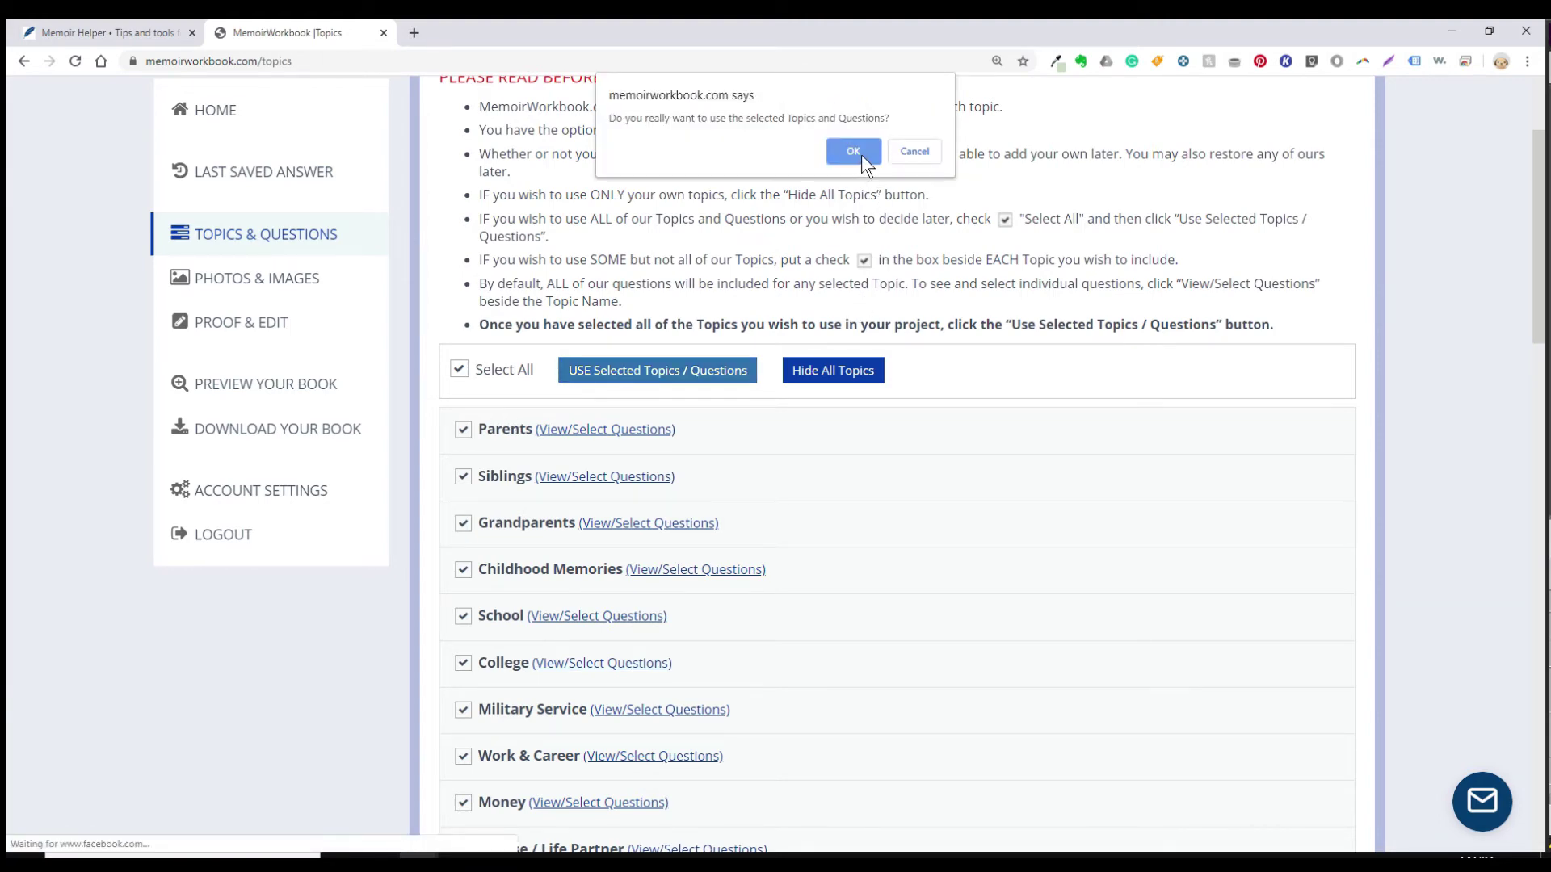
{"action": "left_click", "coordinate": [914, 152]}
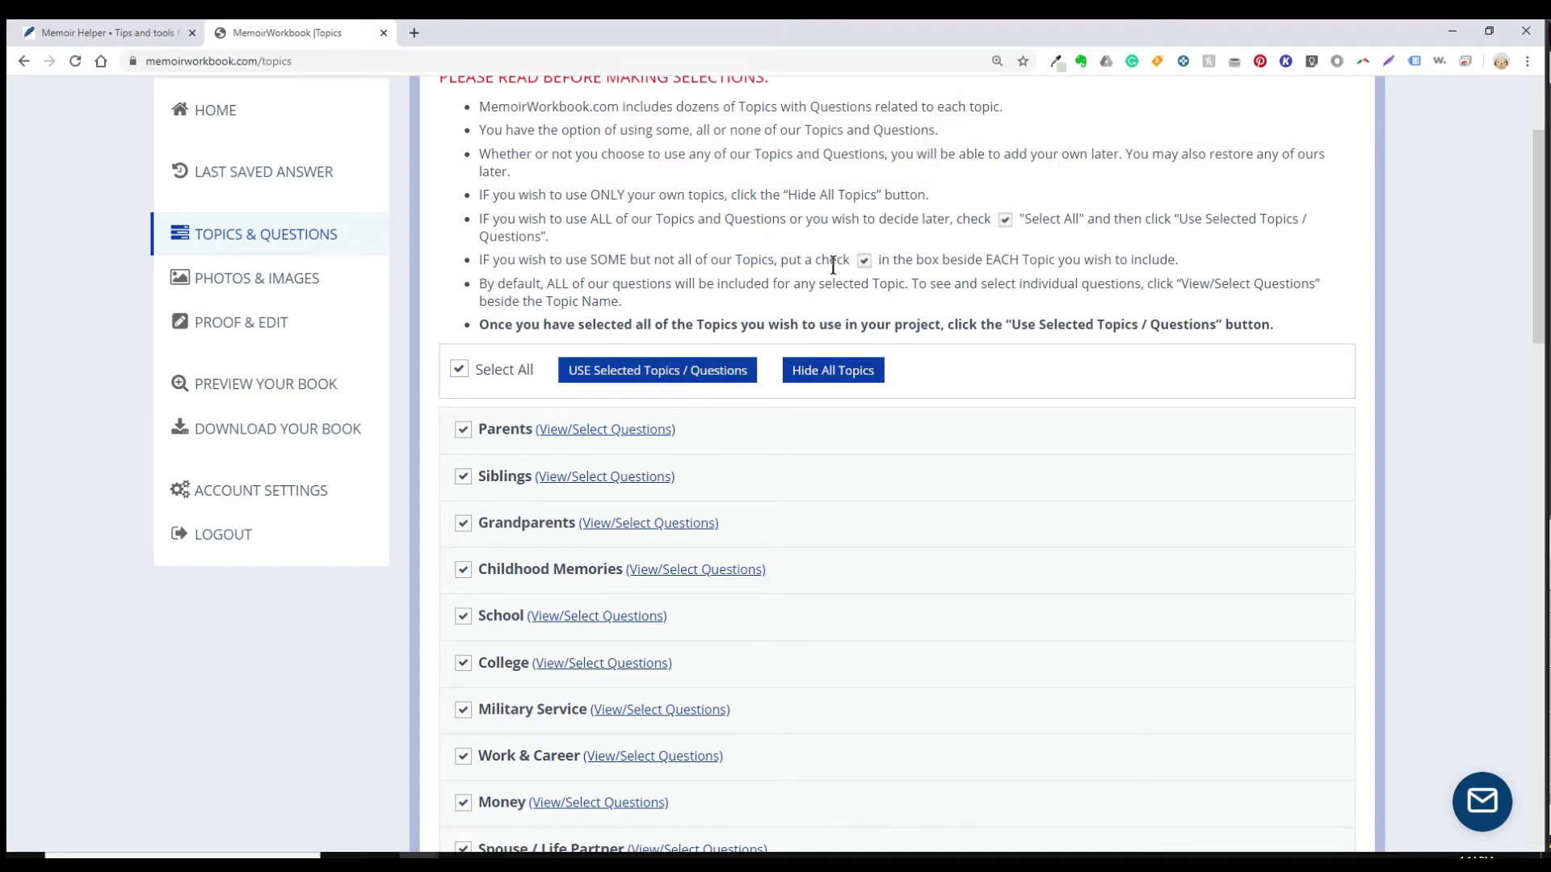
{"action": "left_click", "coordinate": [460, 370]}
Step: Check the Parents, Siblings, Grandparents, School and Kids topics
{"action": "scroll", "coordinate": [473, 391], "scroll_direction": "down", "scroll_amount": 2}
{"action": "left_click", "coordinate": [463, 270]}
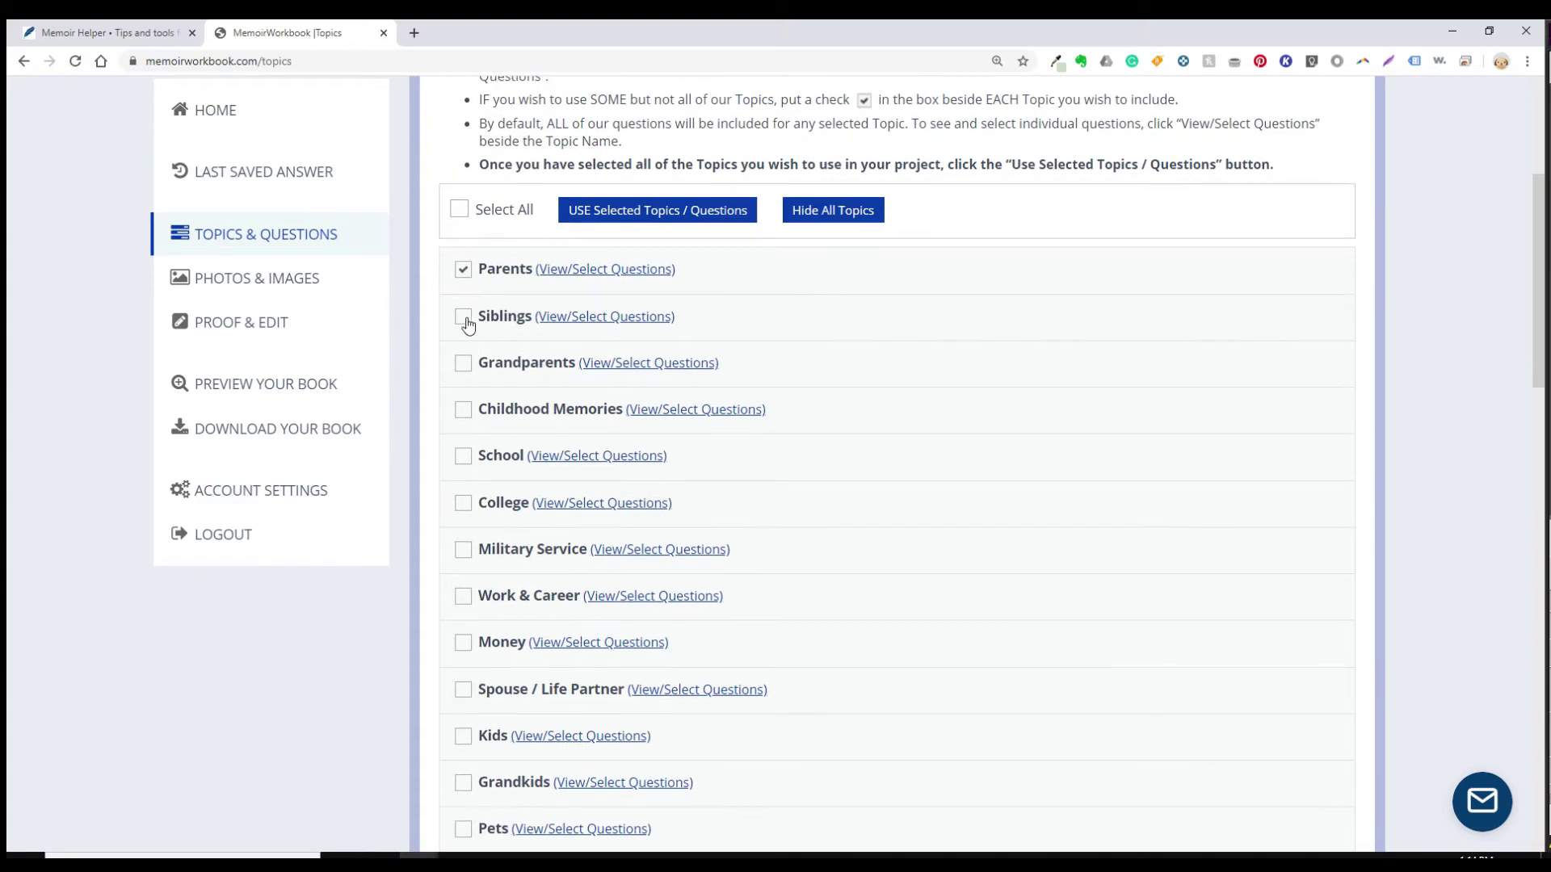
{"action": "left_click", "coordinate": [463, 318]}
{"action": "left_click", "coordinate": [464, 364]}
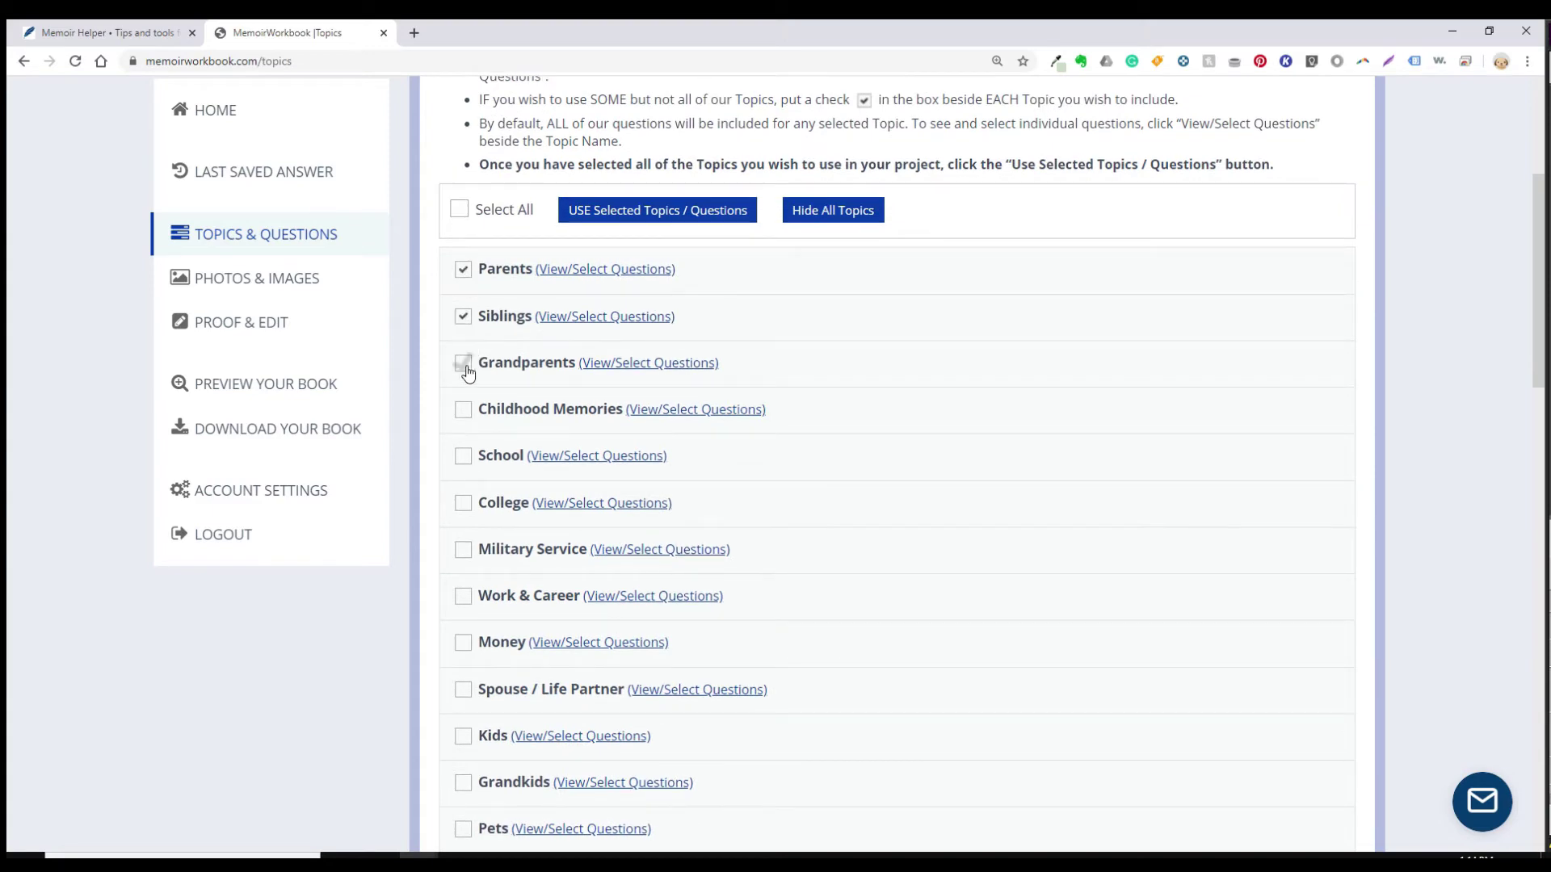
{"action": "left_click", "coordinate": [464, 459]}
{"action": "left_click", "coordinate": [462, 738]}
Step: Review and collapse the Parents questions, uncheck School and Kids, then recheck School
{"action": "left_click", "coordinate": [609, 269]}
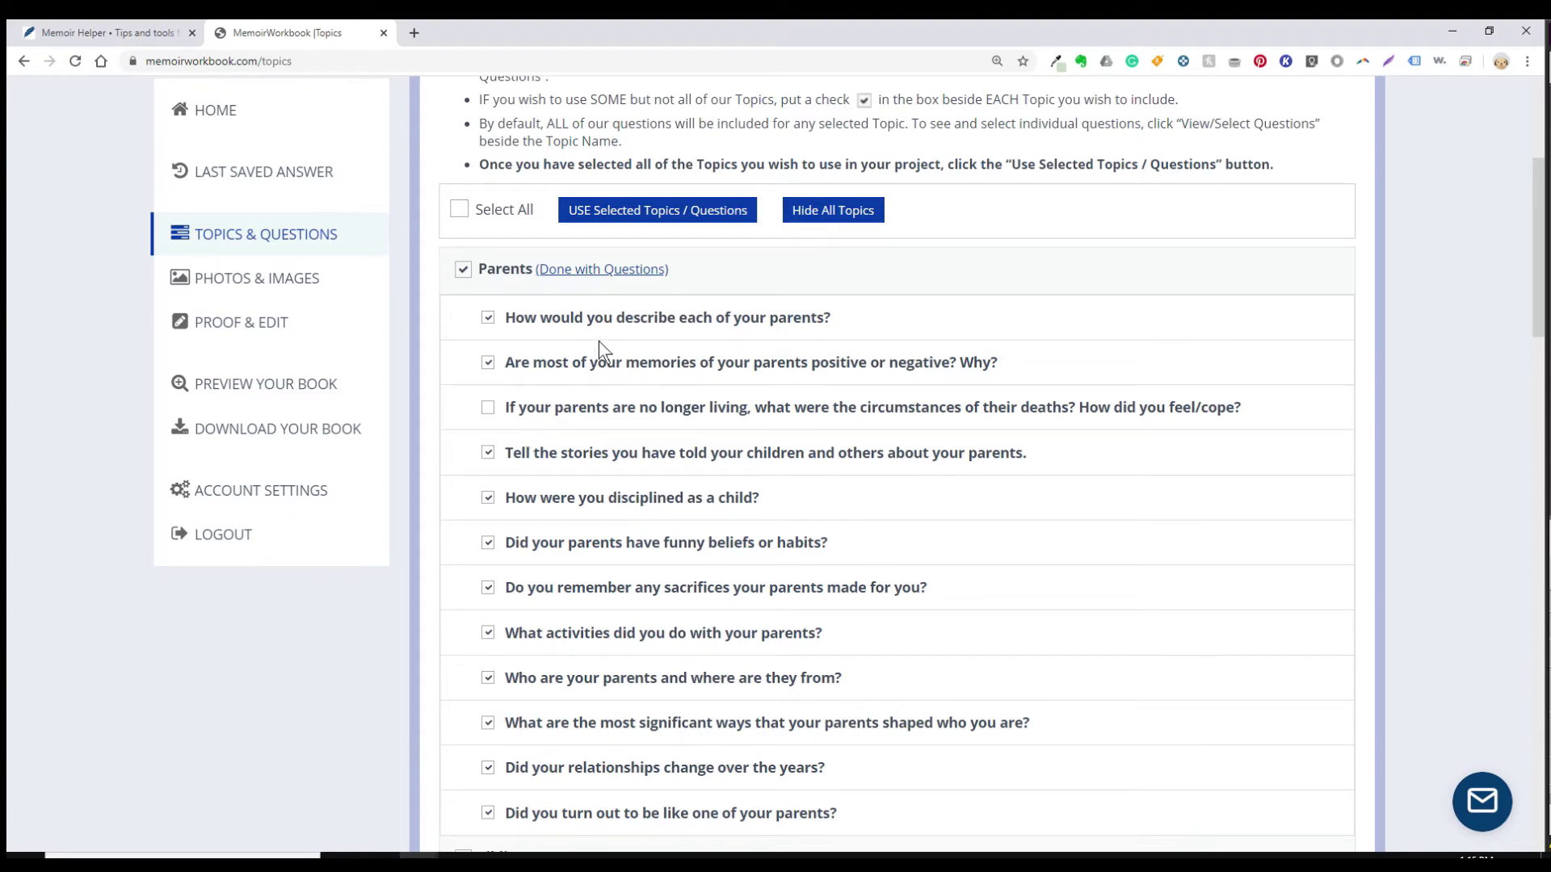
{"action": "left_click", "coordinate": [585, 276]}
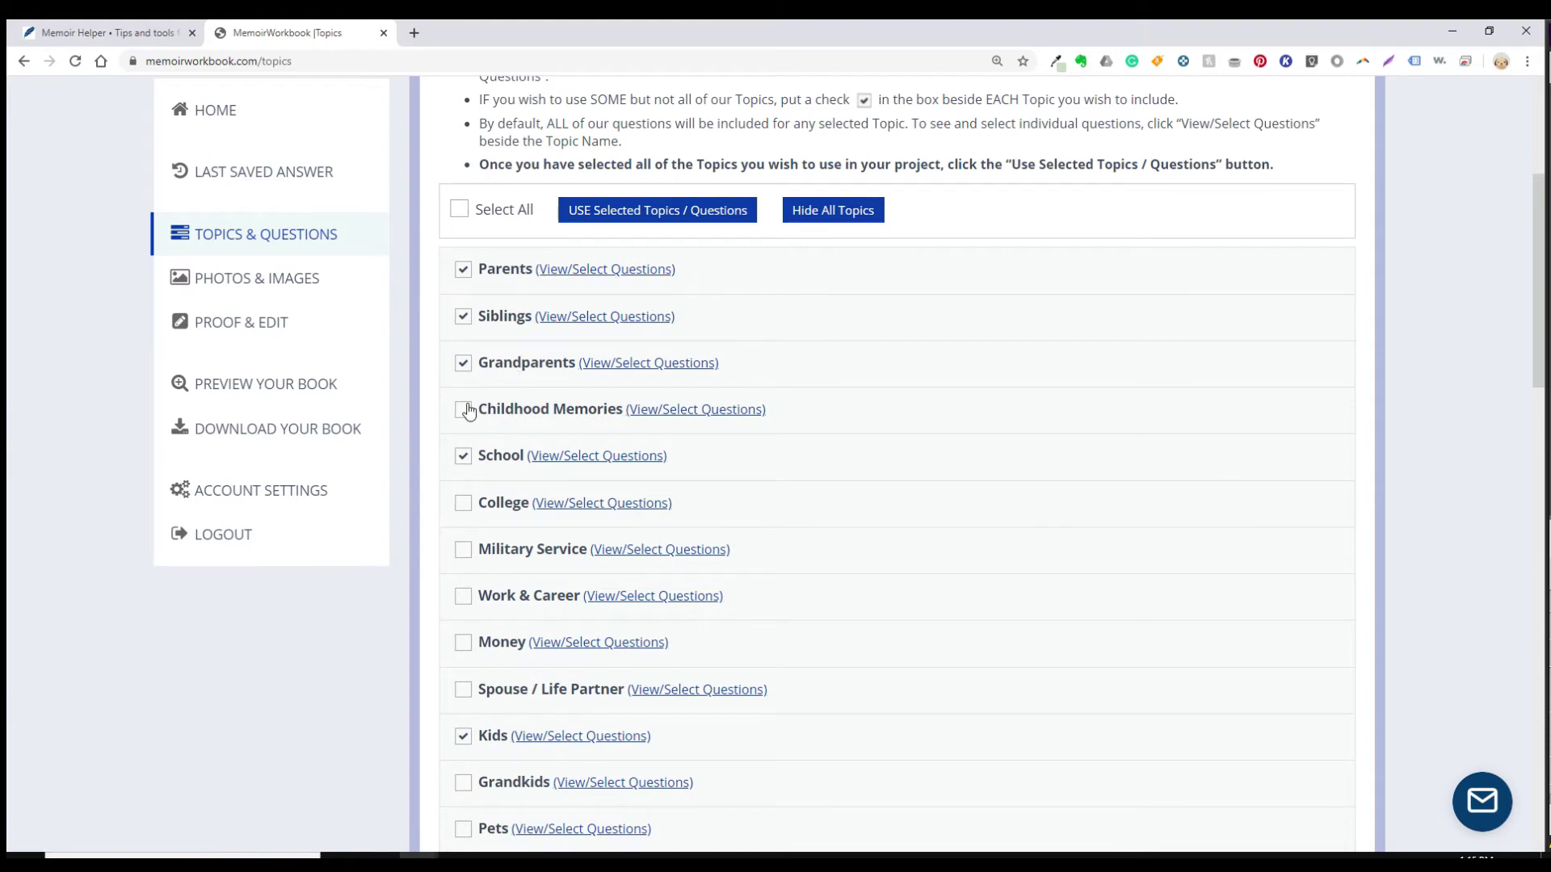
{"action": "left_click", "coordinate": [464, 459]}
{"action": "left_click", "coordinate": [463, 457]}
Step: Apply the selected topics with USE Selected Topics / Questions and confirm with OK
{"action": "scroll", "coordinate": [715, 449], "scroll_direction": "down", "scroll_amount": 10}
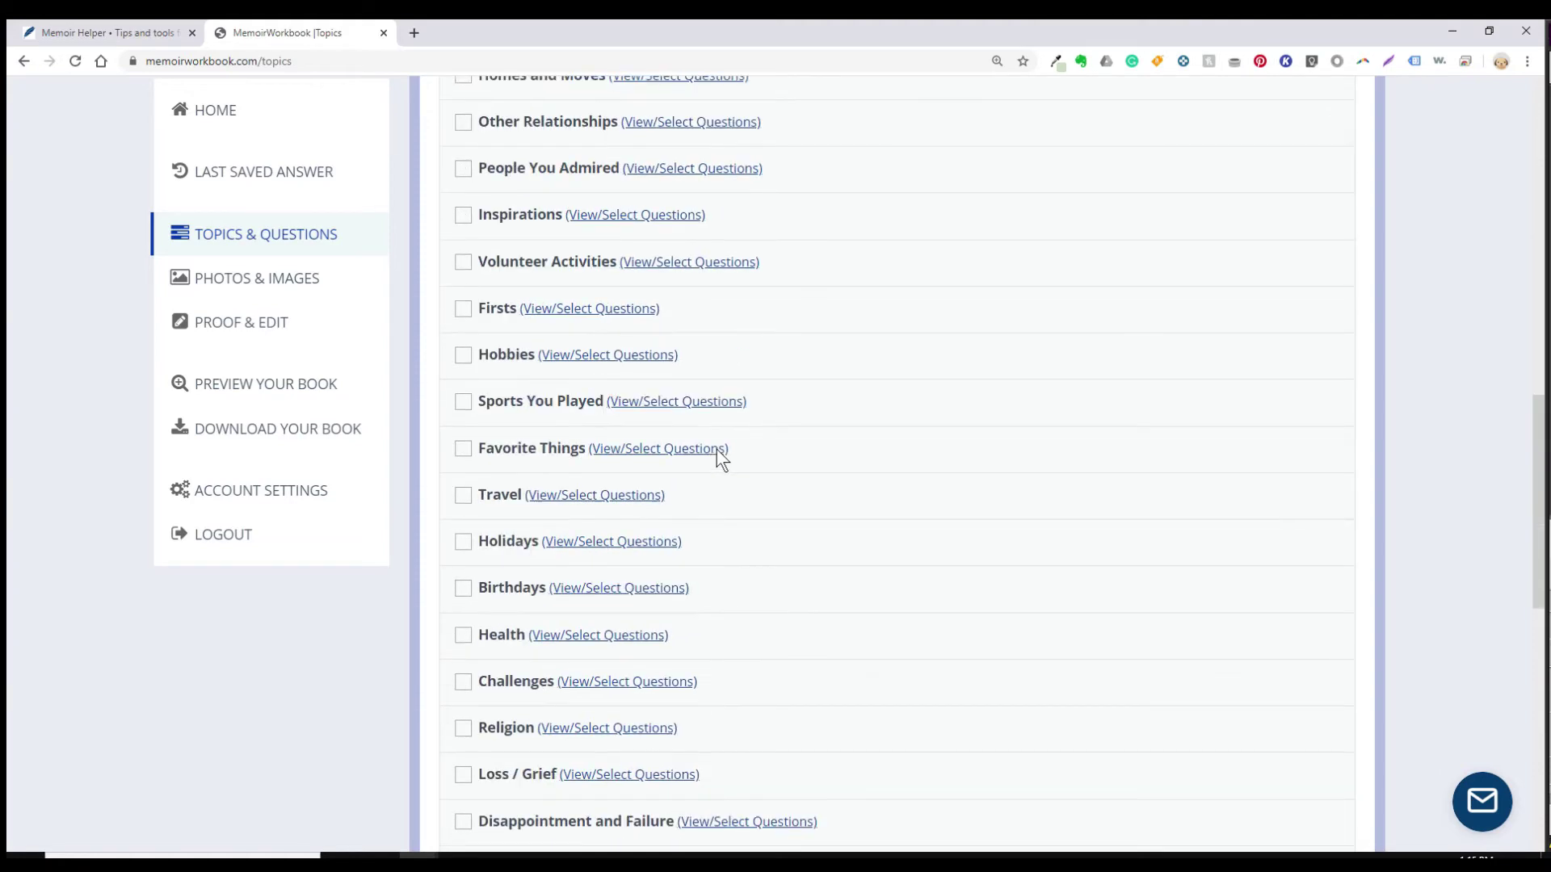
{"action": "scroll", "coordinate": [715, 449], "scroll_direction": "down", "scroll_amount": 10}
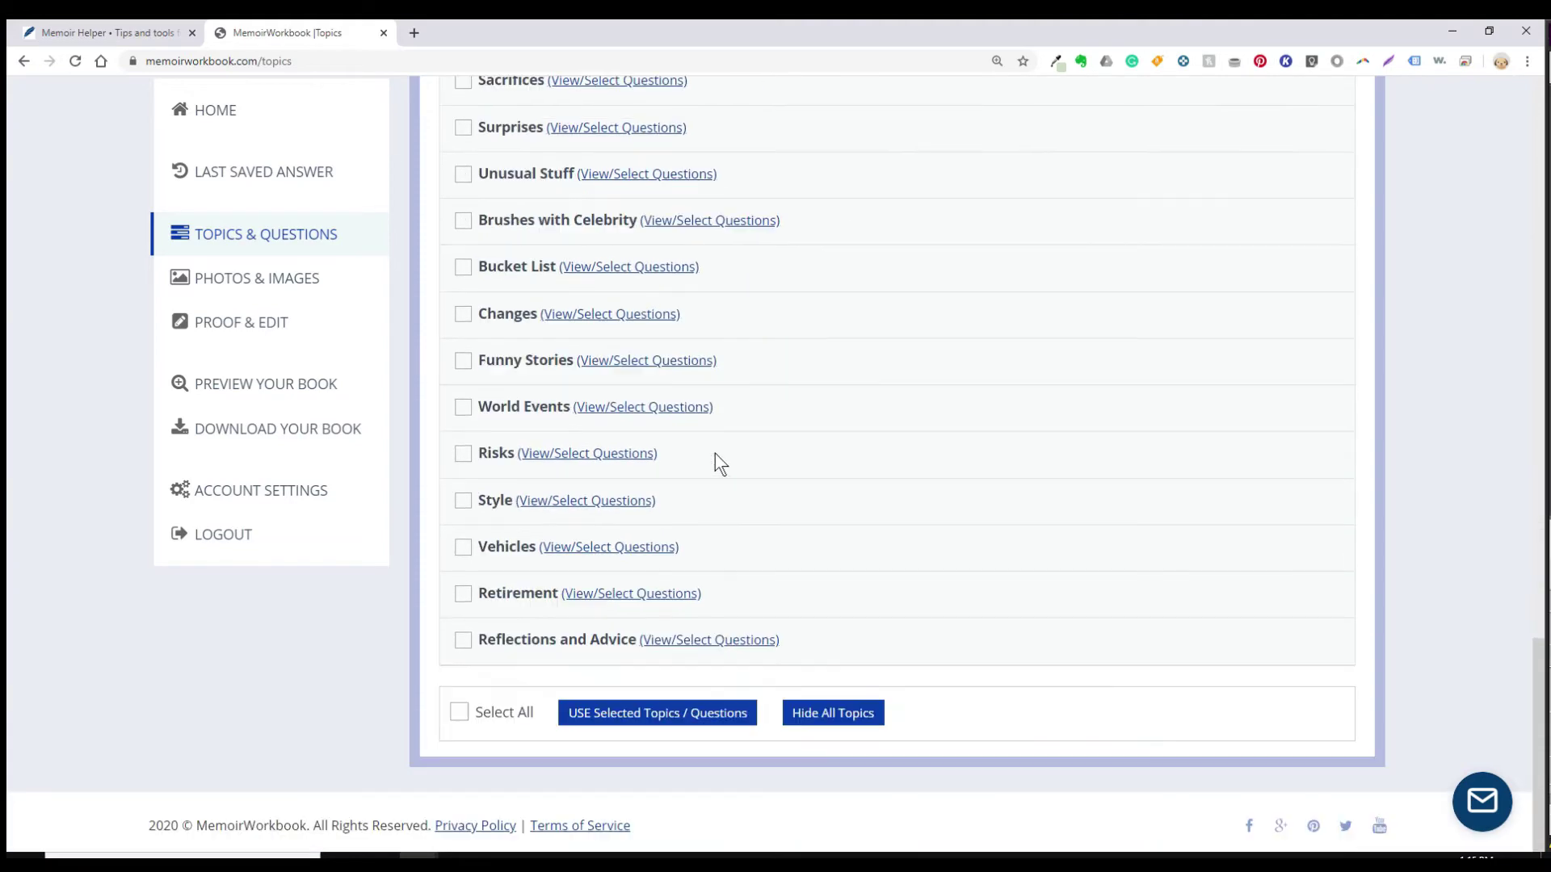
{"action": "left_click", "coordinate": [639, 719]}
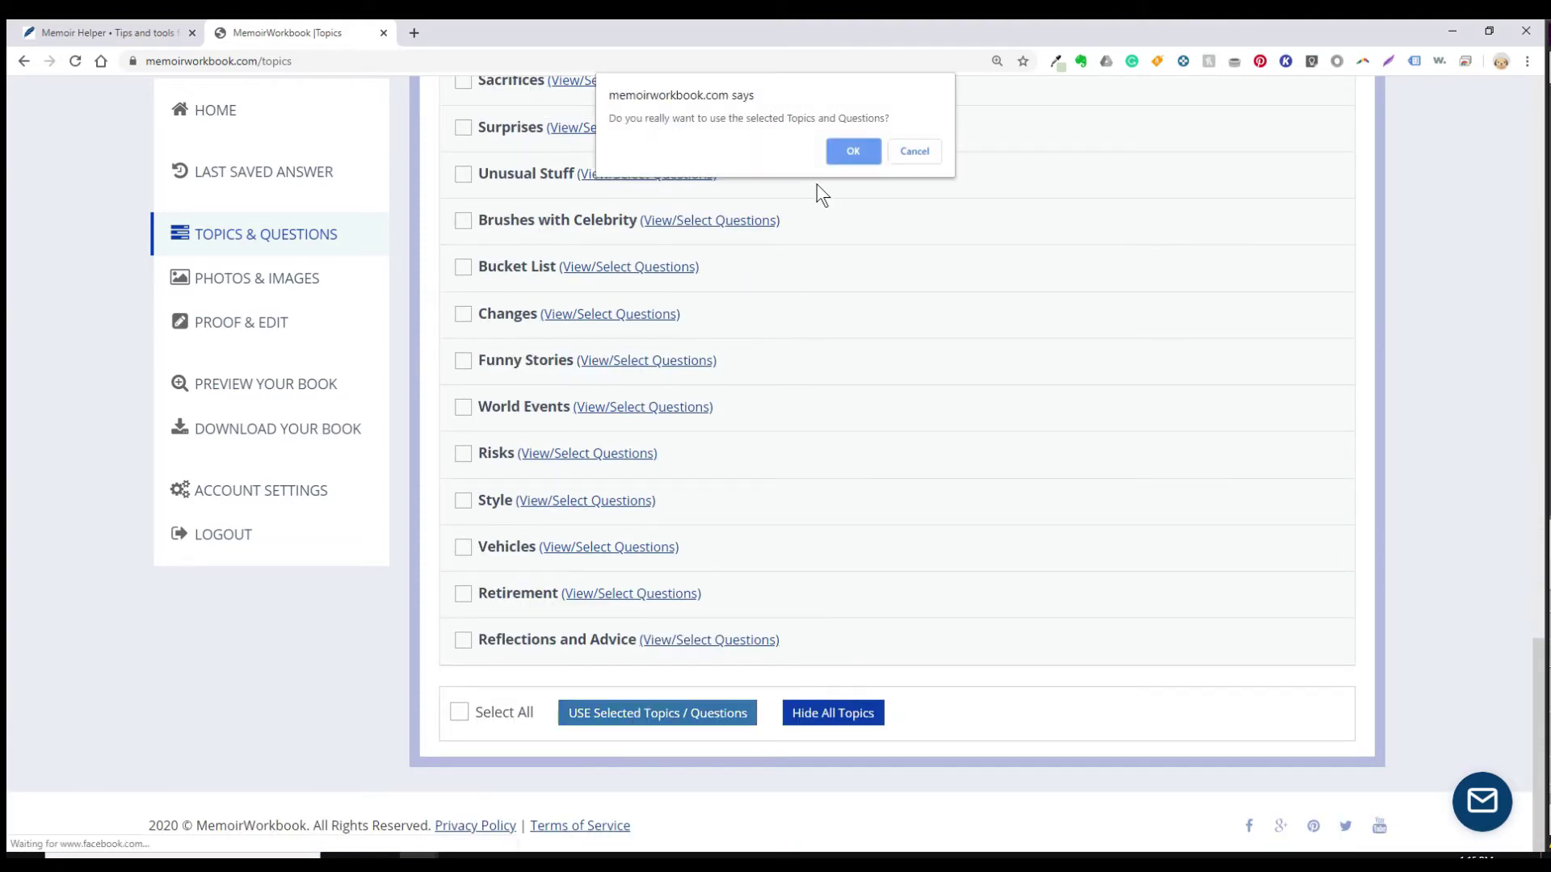
{"action": "left_click", "coordinate": [853, 151]}
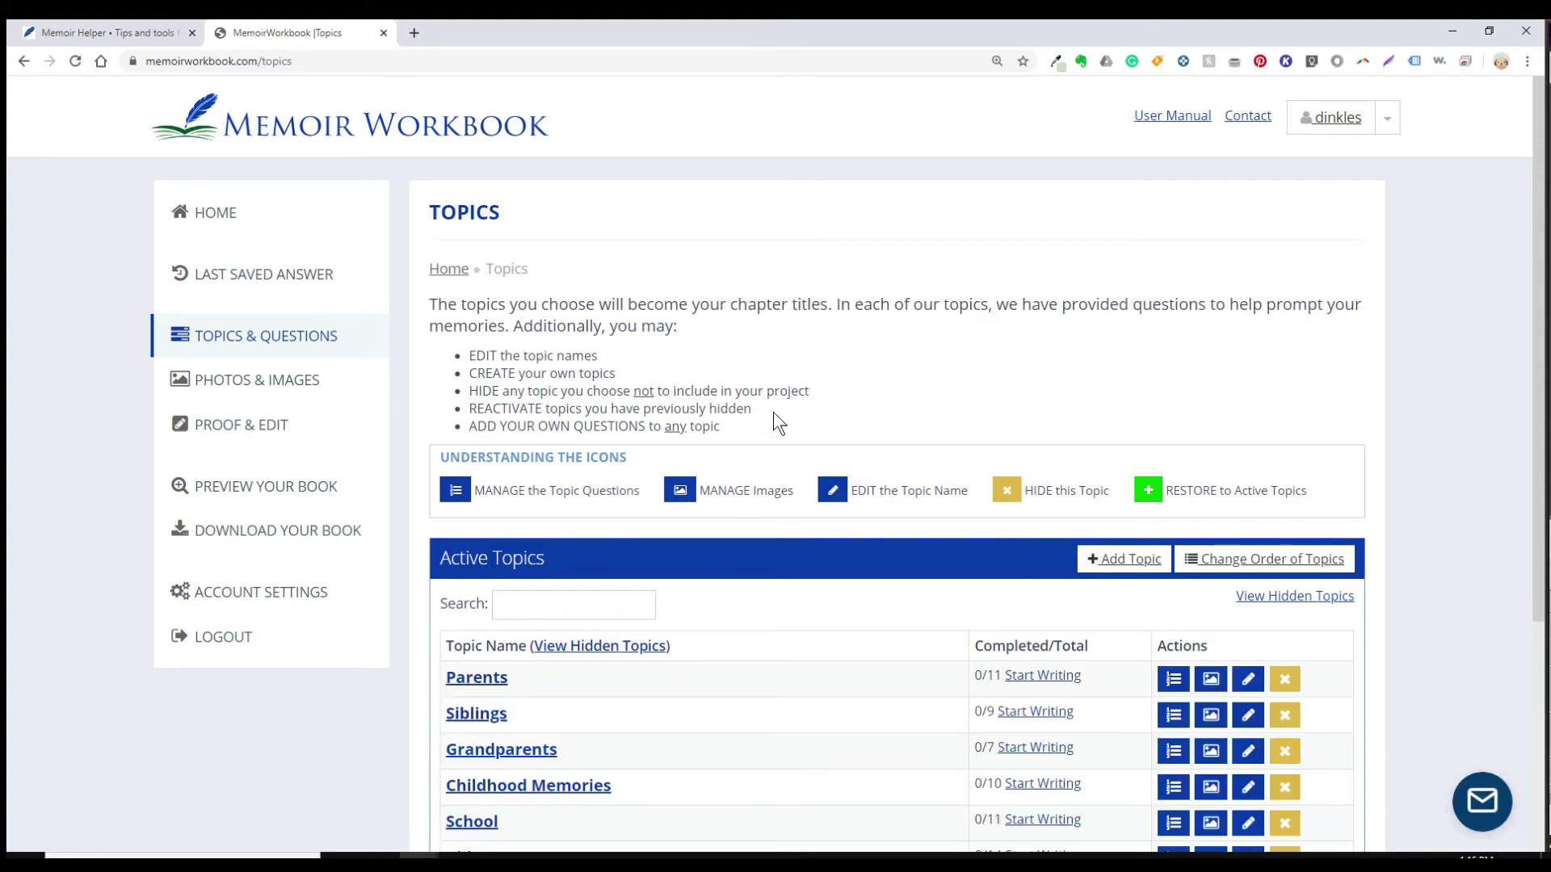
{"action": "scroll", "coordinate": [773, 412], "scroll_direction": "down", "scroll_amount": 3}
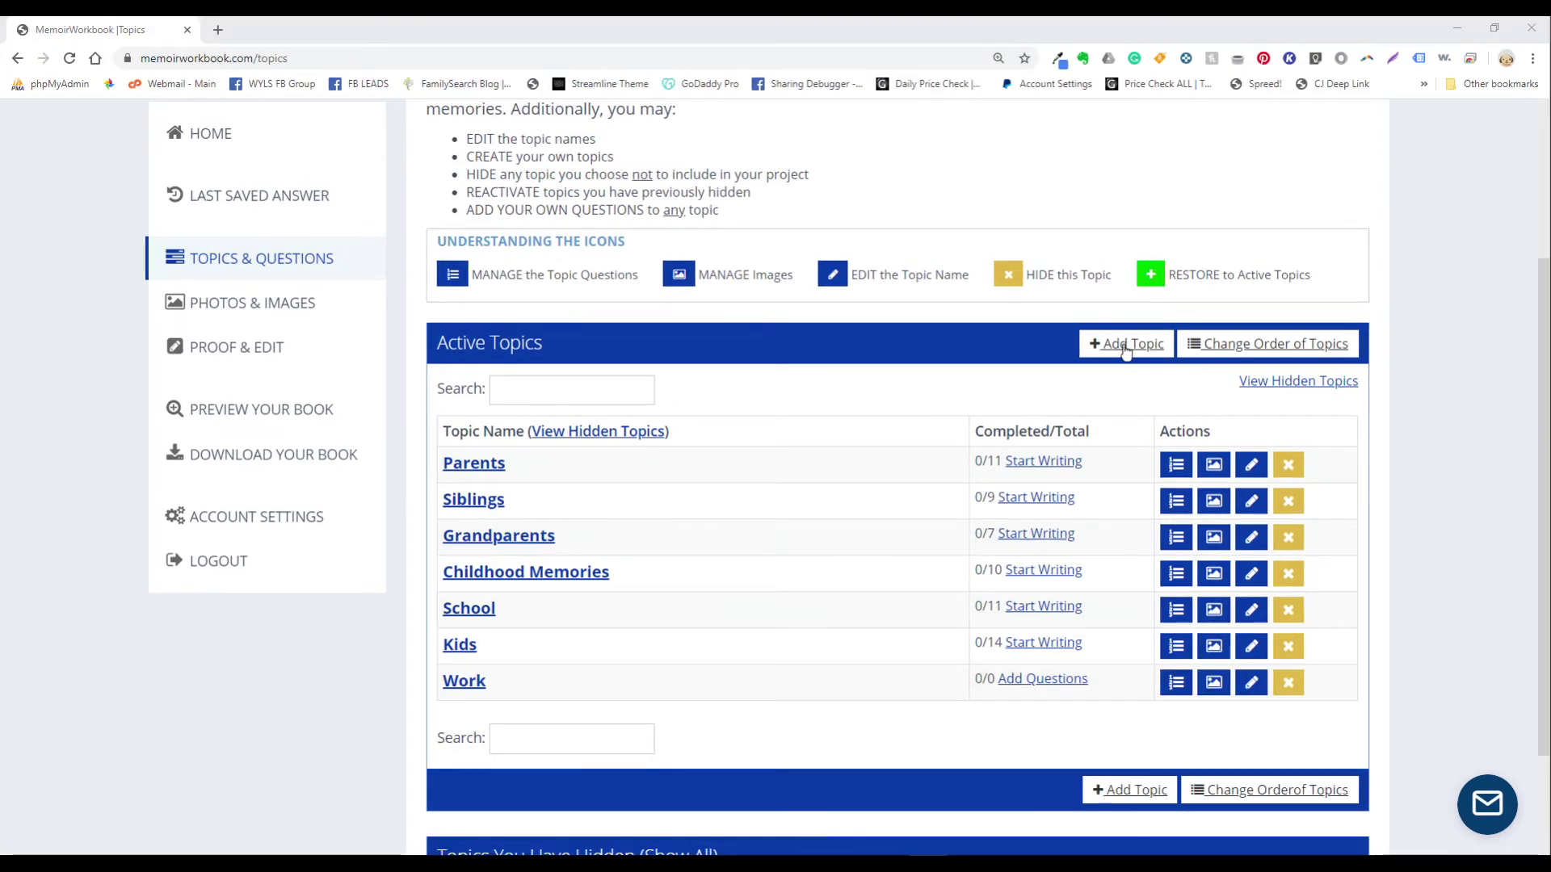
Step: Add a custom topic named 'Work', then open the Parents topic's question list
{"action": "left_click", "coordinate": [1125, 346]}
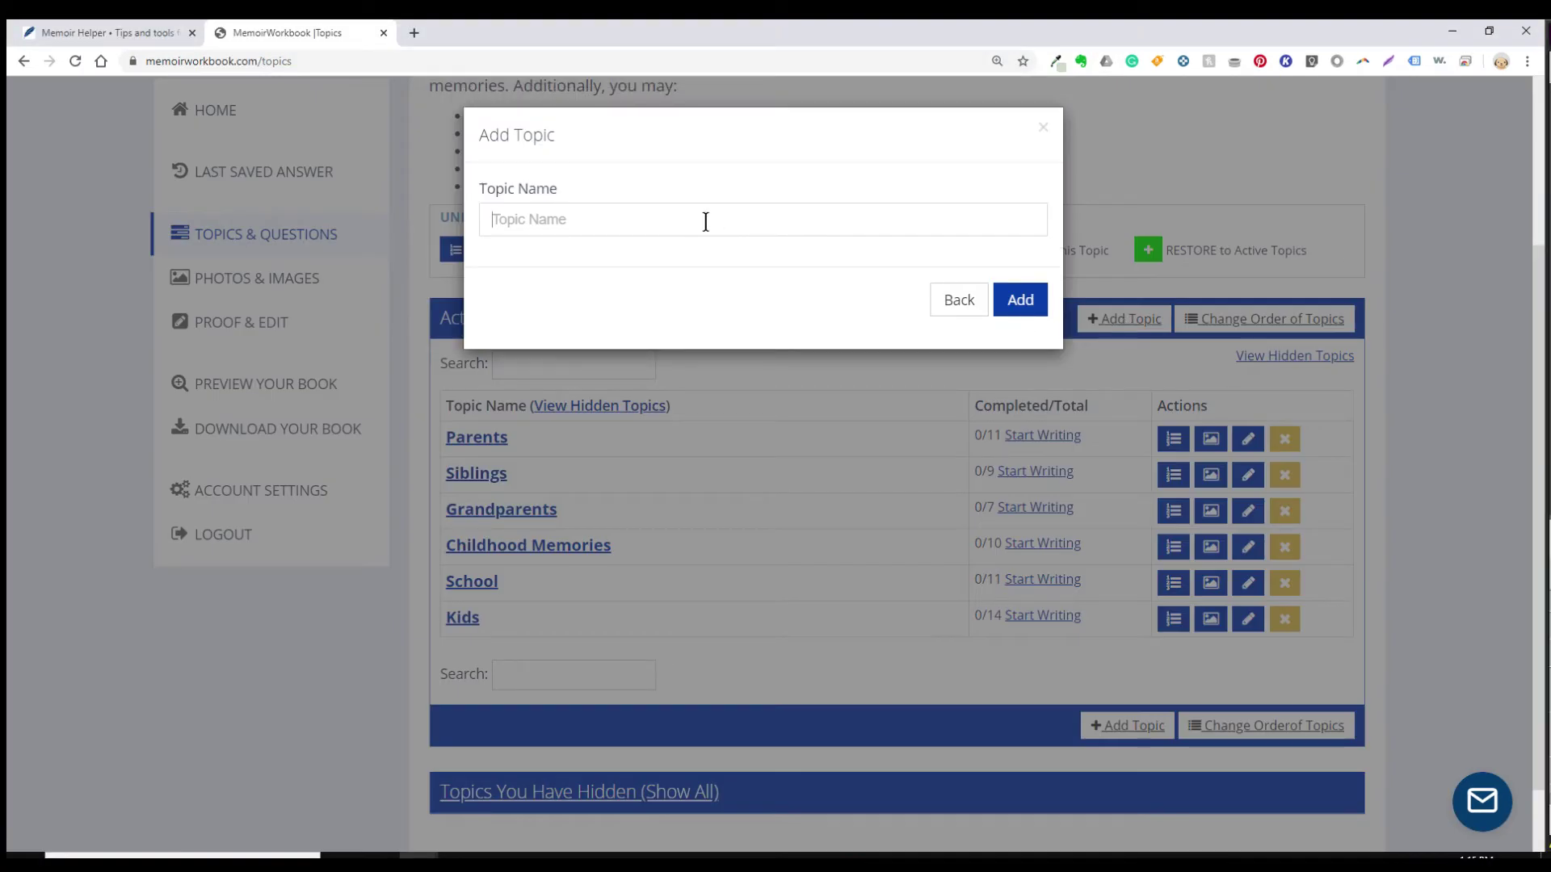
{"action": "type", "text": "Work"}
{"action": "left_click", "coordinate": [1012, 299]}
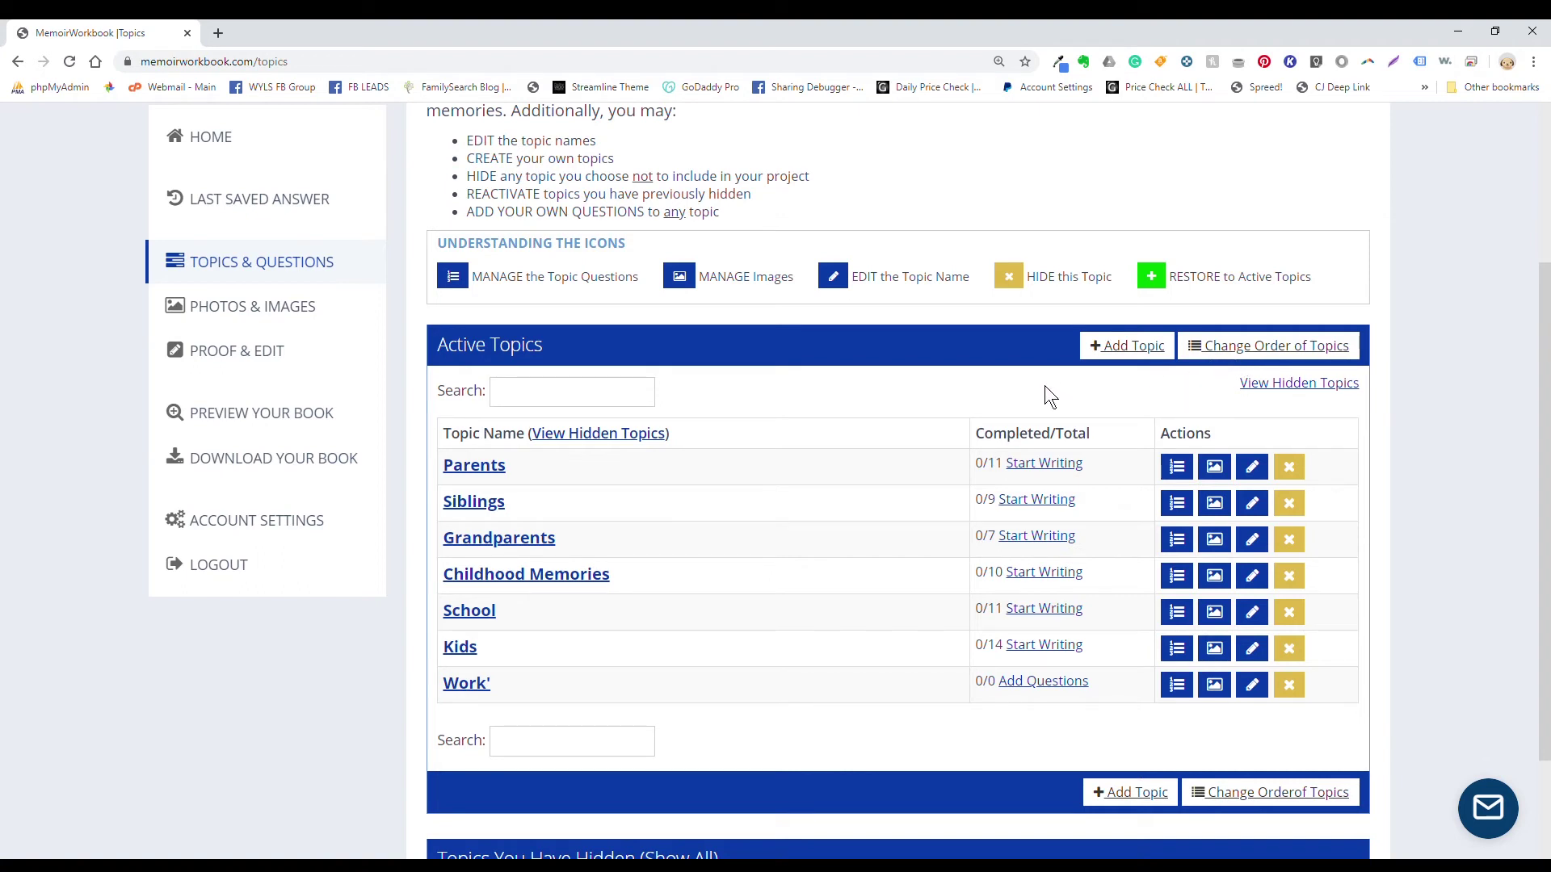
{"action": "left_click", "coordinate": [460, 467]}
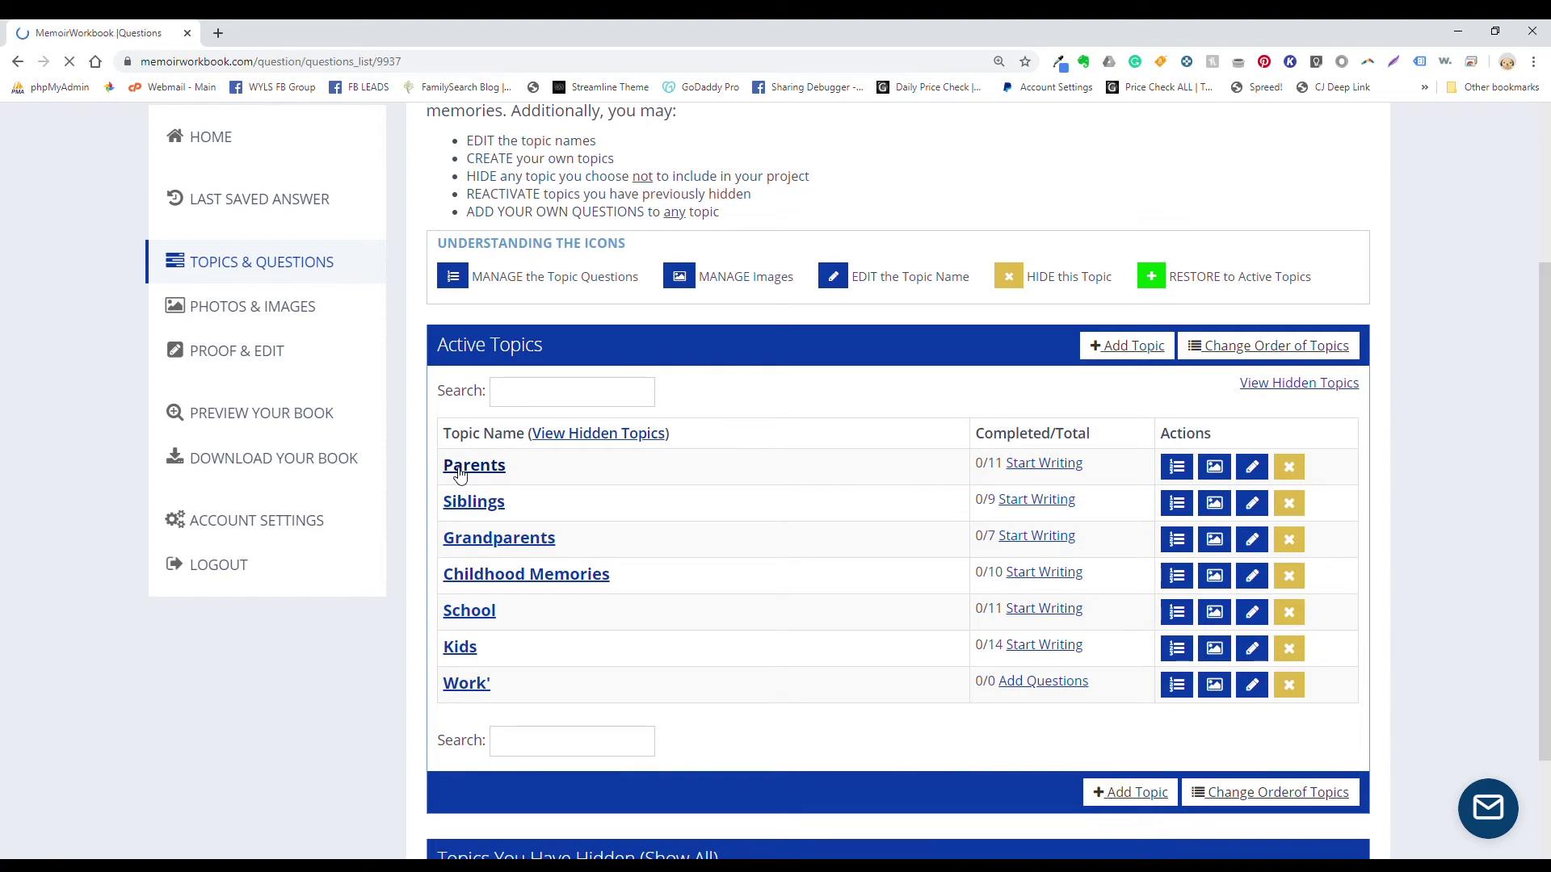
Step: Open the Parents question 'Who are your parents and where are they from?' for writing
{"action": "scroll", "coordinate": [553, 502], "scroll_direction": "down", "scroll_amount": 3}
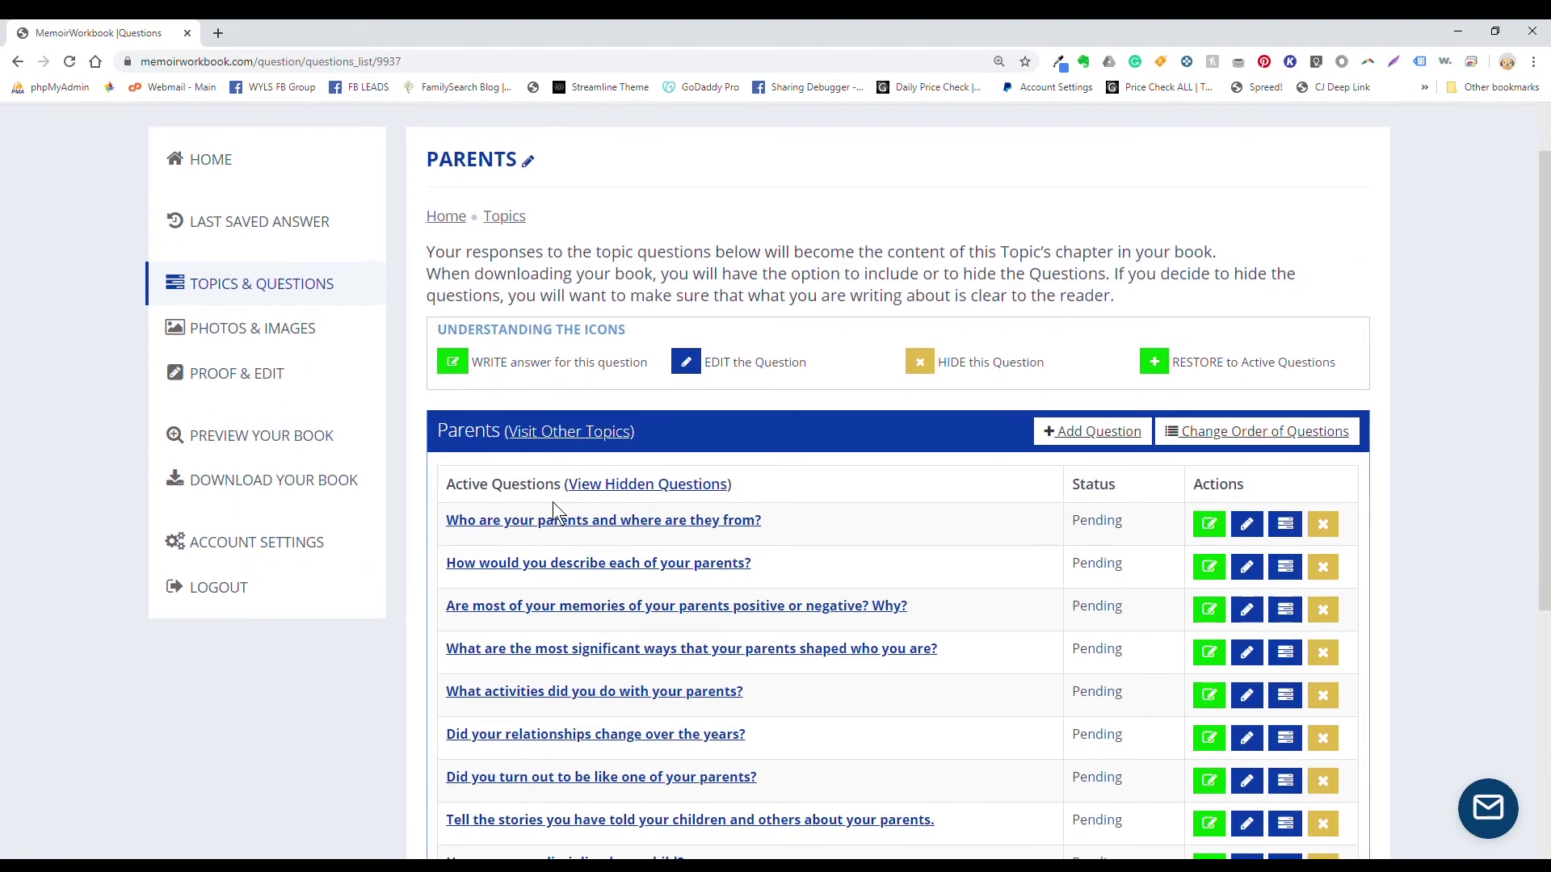
{"action": "scroll", "coordinate": [549, 505], "scroll_direction": "down", "scroll_amount": 1}
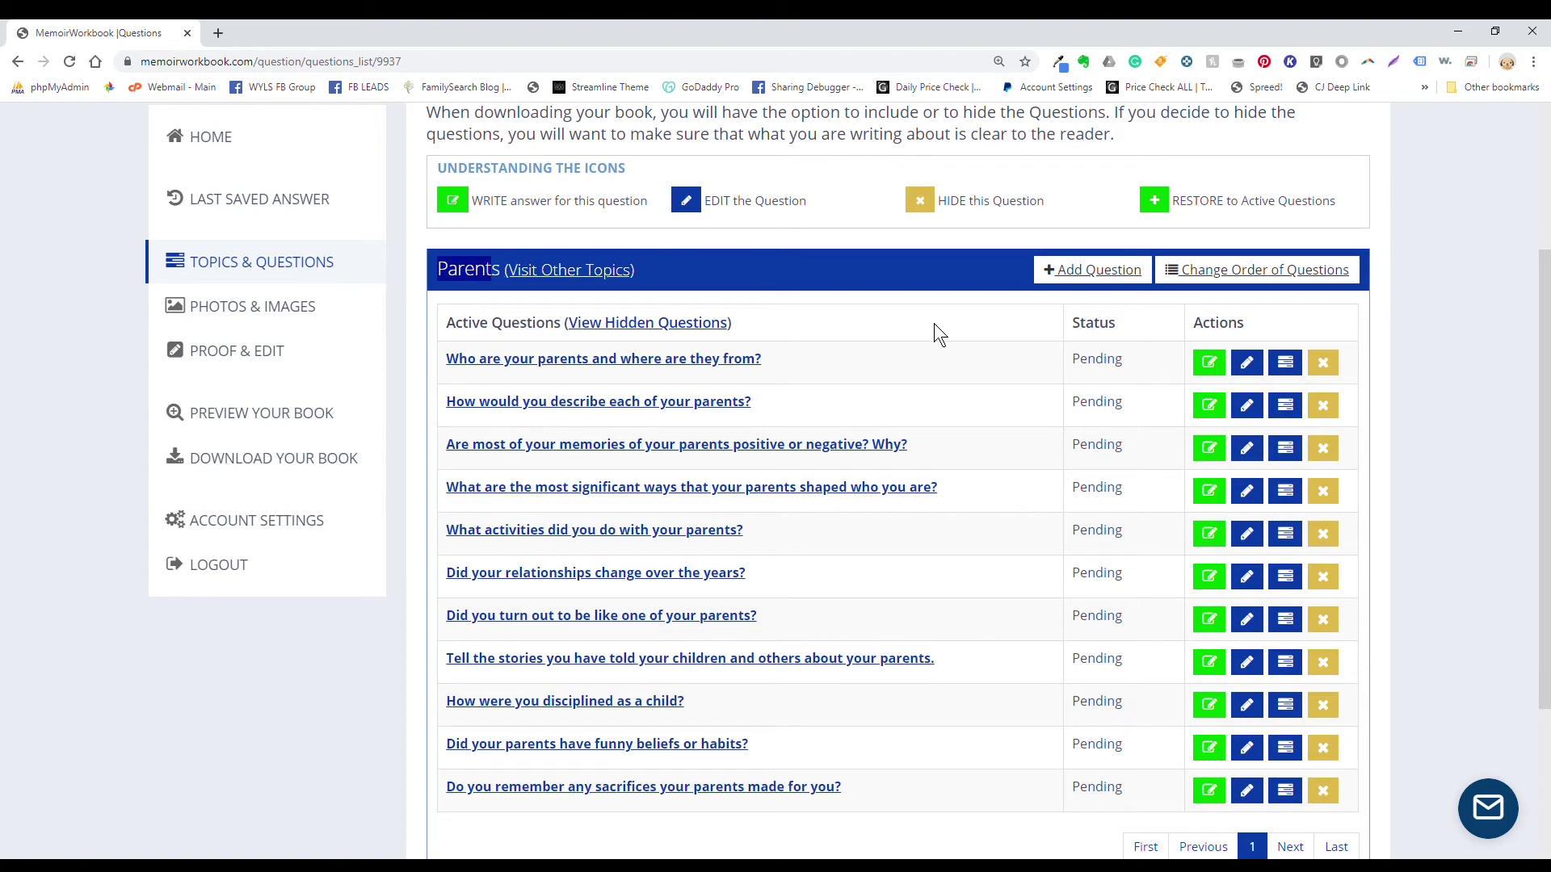
{"action": "left_click", "coordinate": [722, 363]}
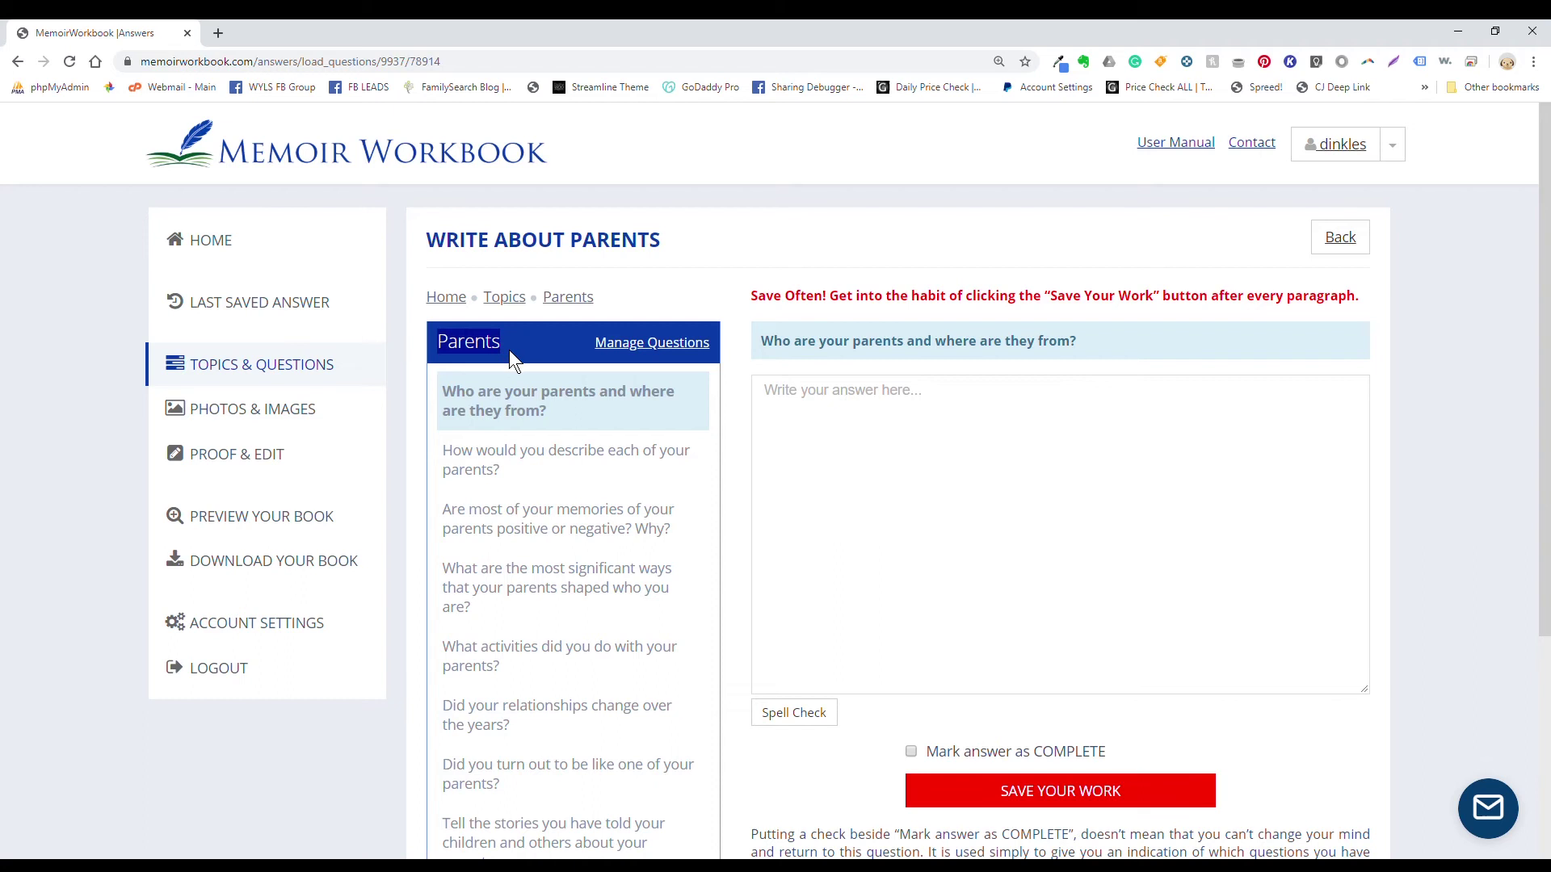
Step: Paste the prepared paragraph about Mom and Dad's small Missouri hometown into the answer box
{"action": "left_click_drag", "start_coordinate": [761, 343], "coordinate": [1110, 347]}
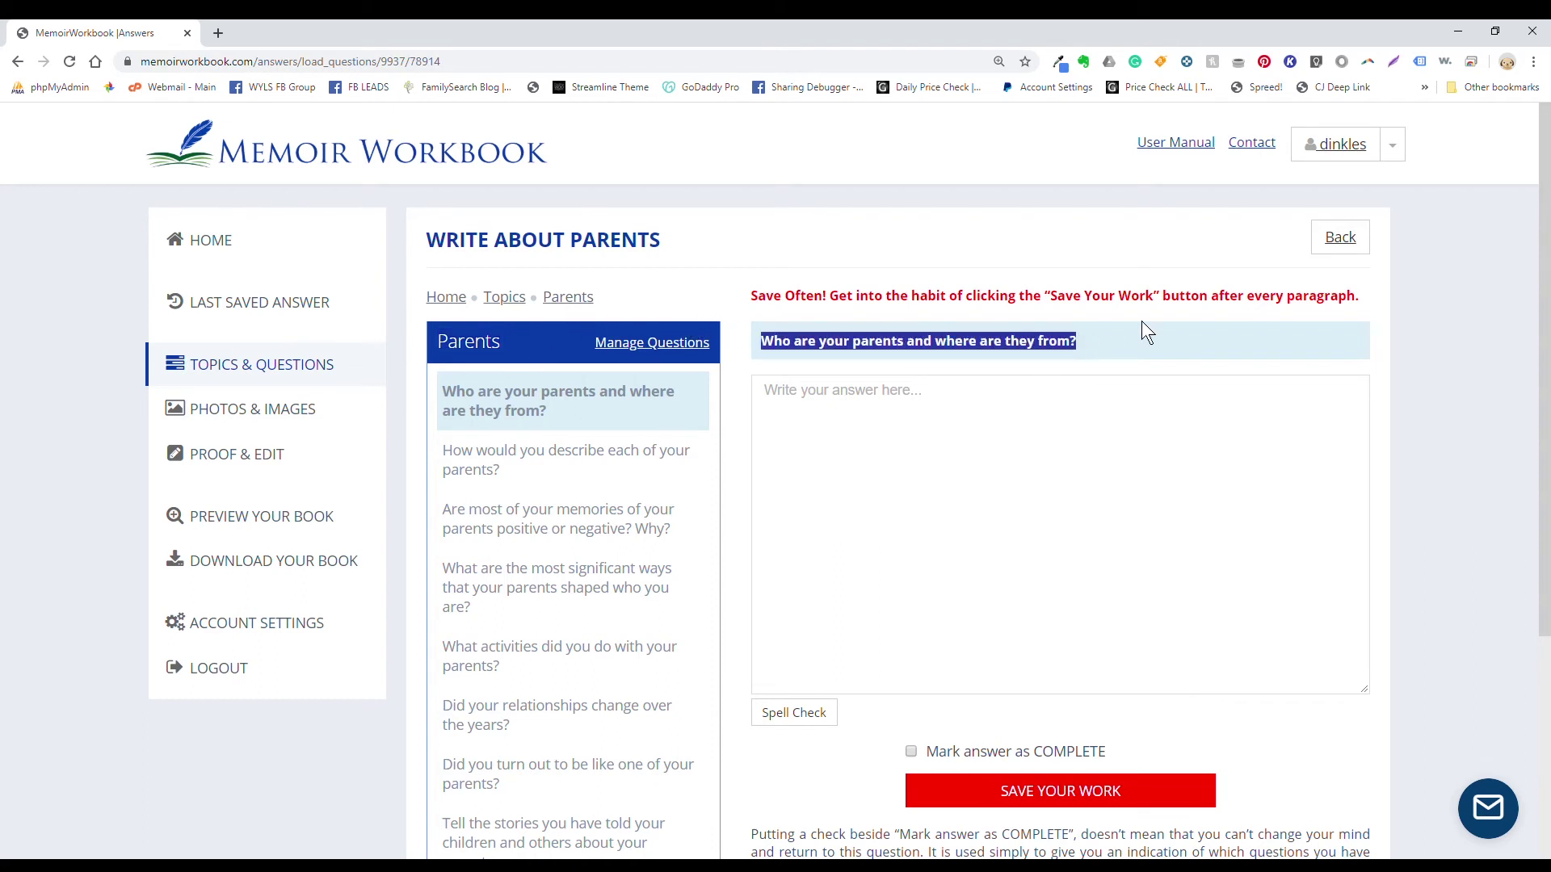
{"action": "left_click", "coordinate": [1133, 343]}
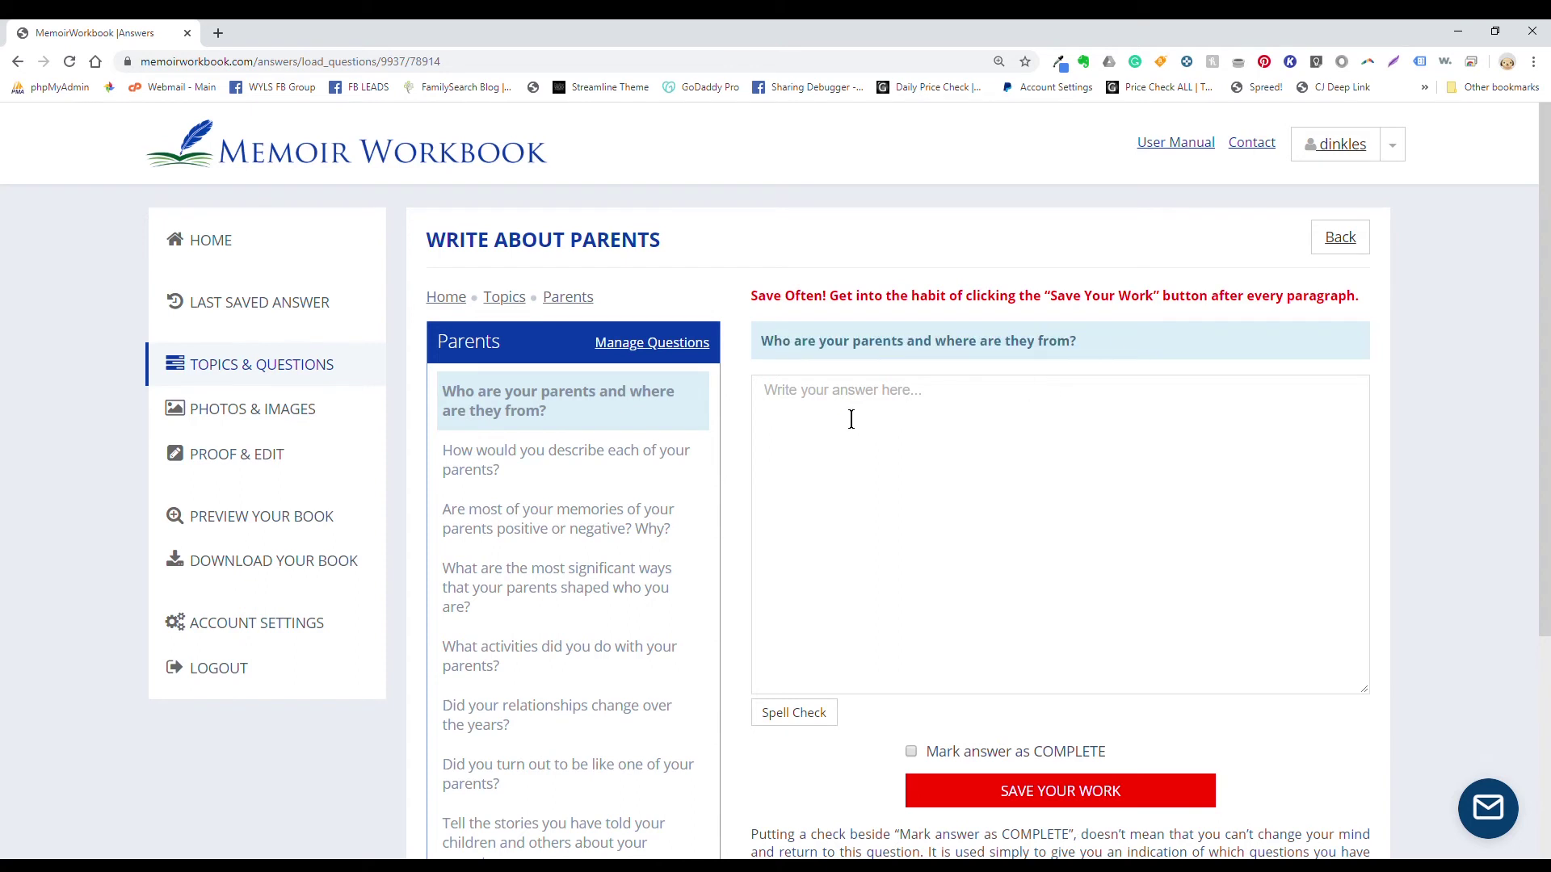
{"action": "left_click", "coordinate": [769, 406]}
{"action": "type", "text": "Mom and Dad are both from the same small Missouri town. However, they didn't meet until a few years after they had both moved away. It just happened to be a weekend when they had both returned for a visit. Mom was out with friends and waved at my dad, thinking he was someone she knew. He thought she was flirting and the rest is the history I plan to explore in the pages that follow."}
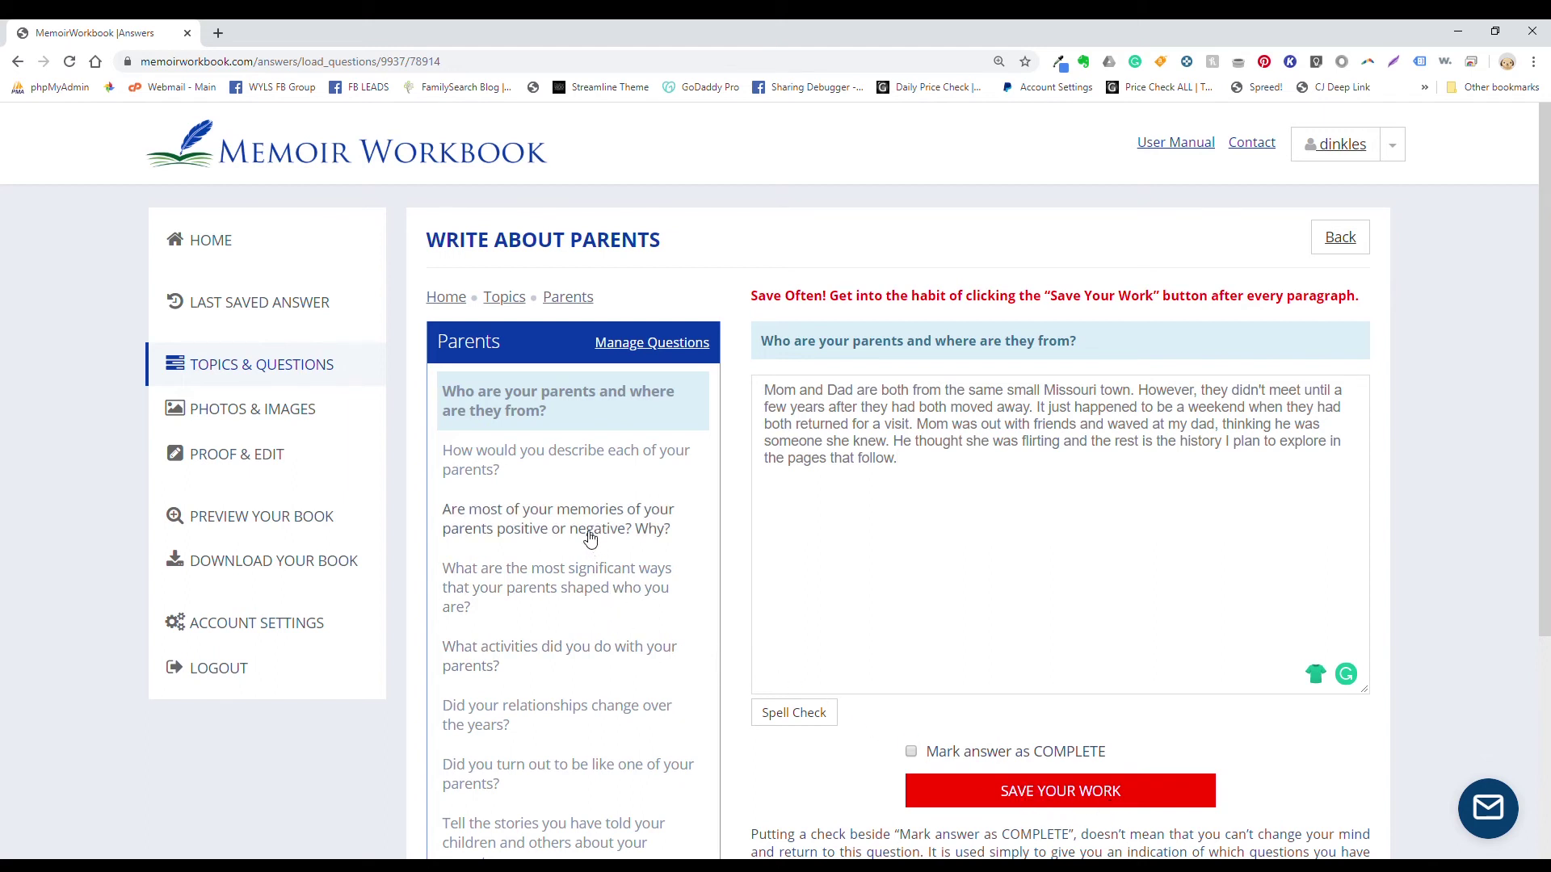
Step: Stay on the page at the unsaved-changes warning and save the answer with SAVE YOUR WORK
{"action": "left_click", "coordinate": [589, 536]}
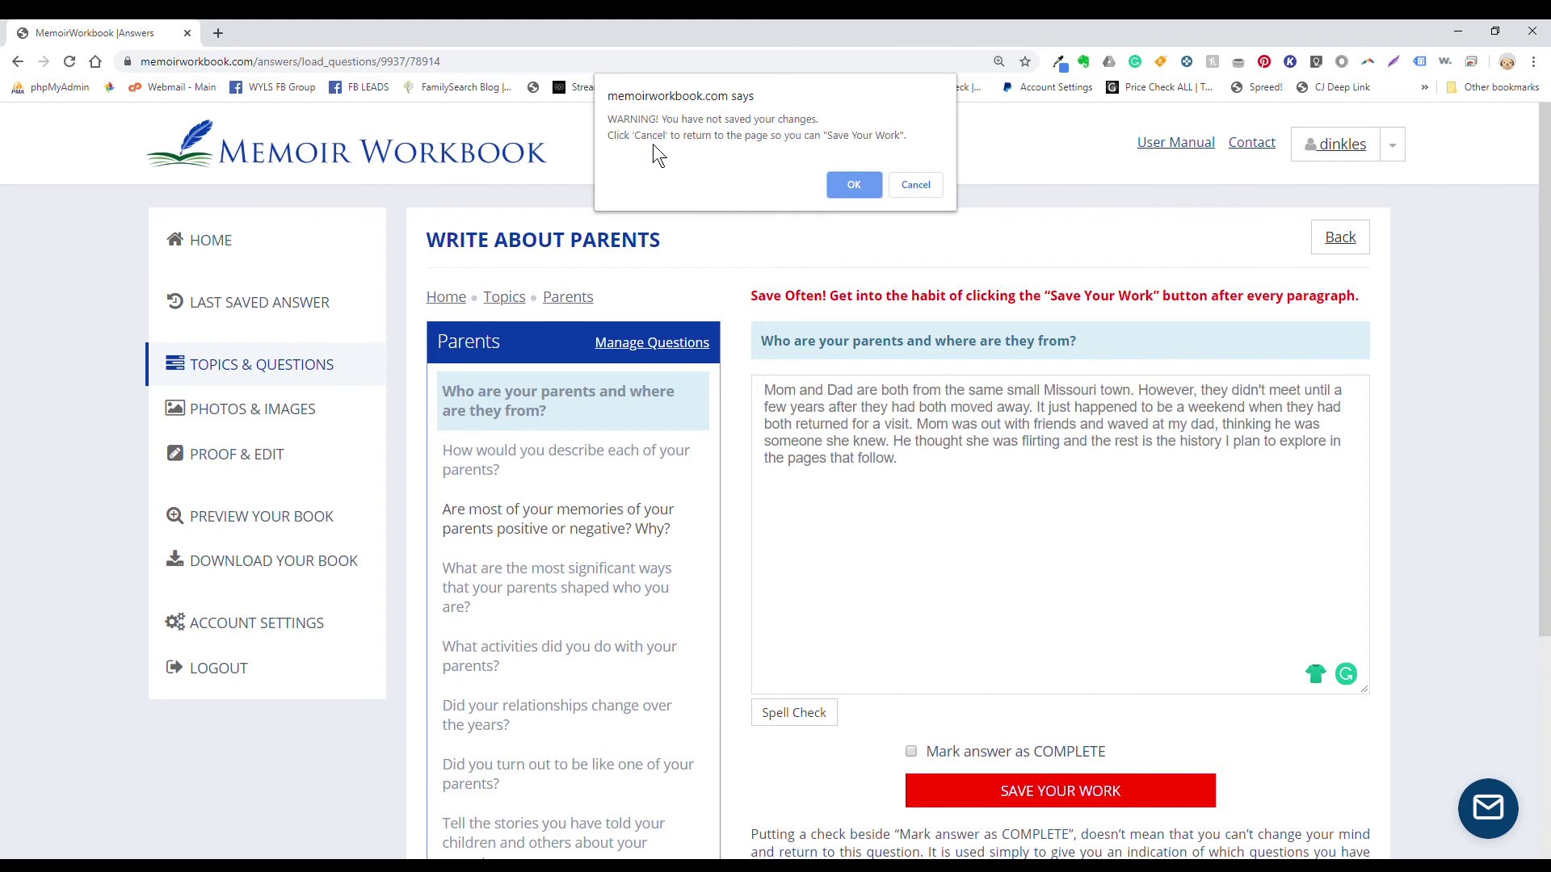
{"action": "left_click", "coordinate": [915, 187]}
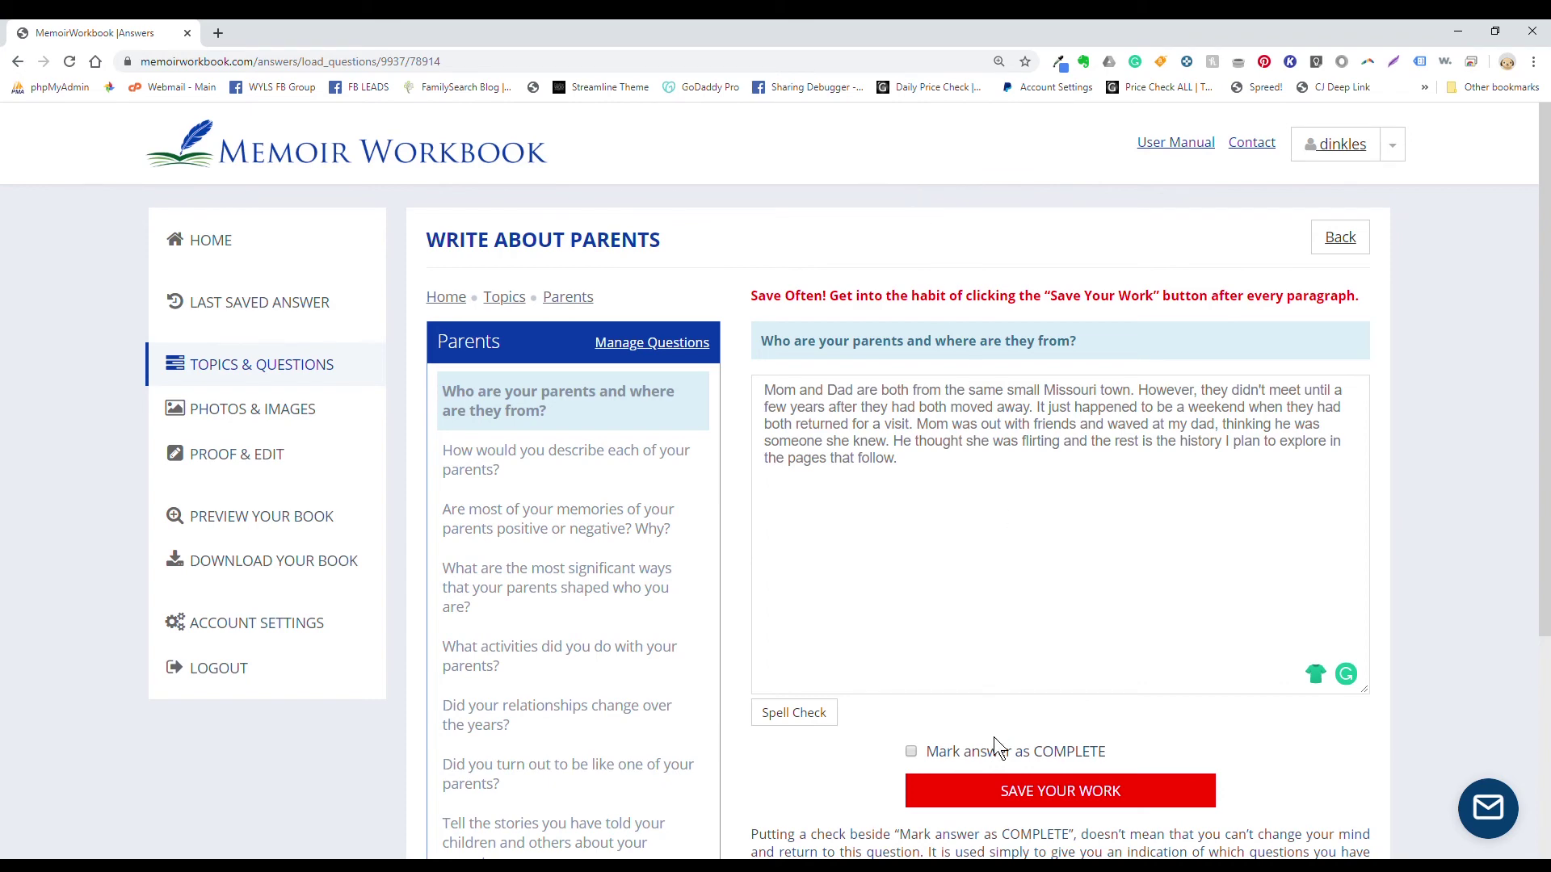
{"action": "left_click", "coordinate": [1025, 800]}
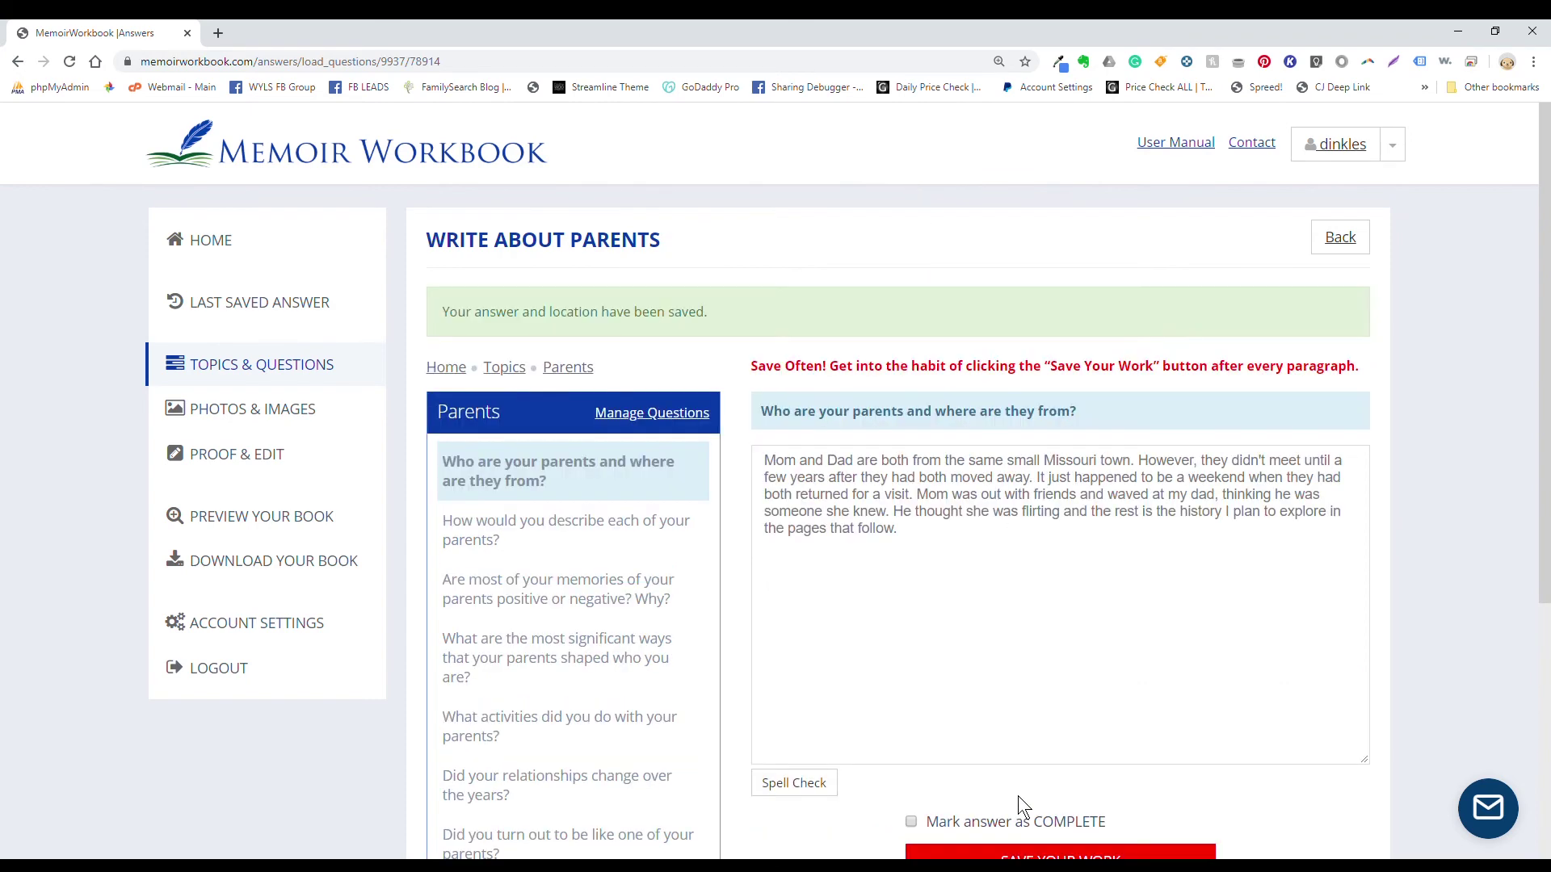
Step: Open the Parents question 'How would you describe each of your parents?' and focus its empty answer box
{"action": "left_click_drag", "start_coordinate": [438, 318], "coordinate": [729, 312]}
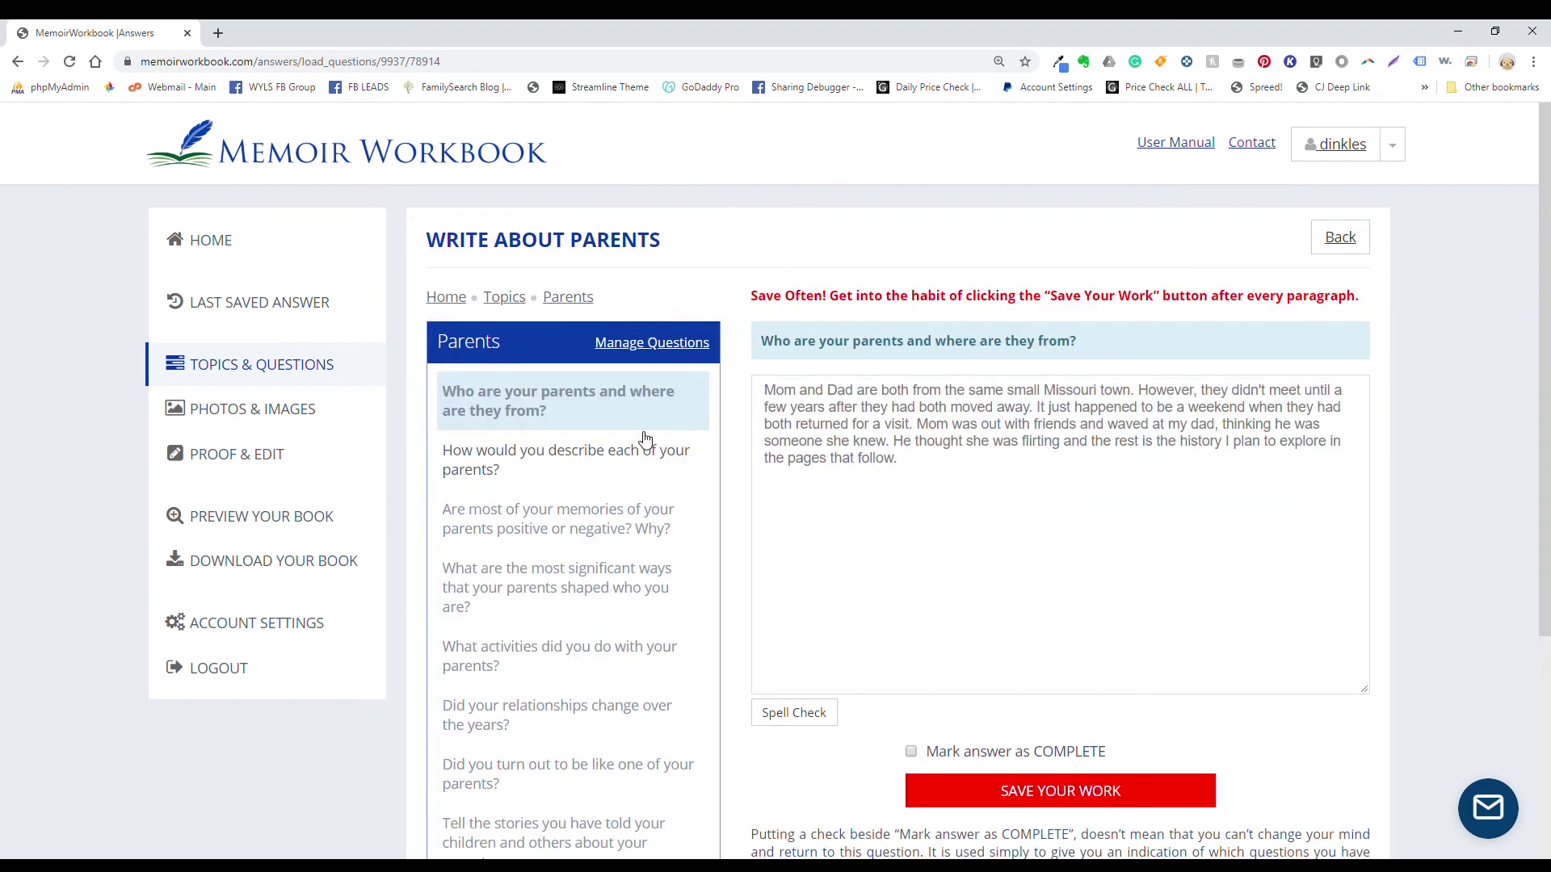
{"action": "left_click", "coordinate": [572, 462]}
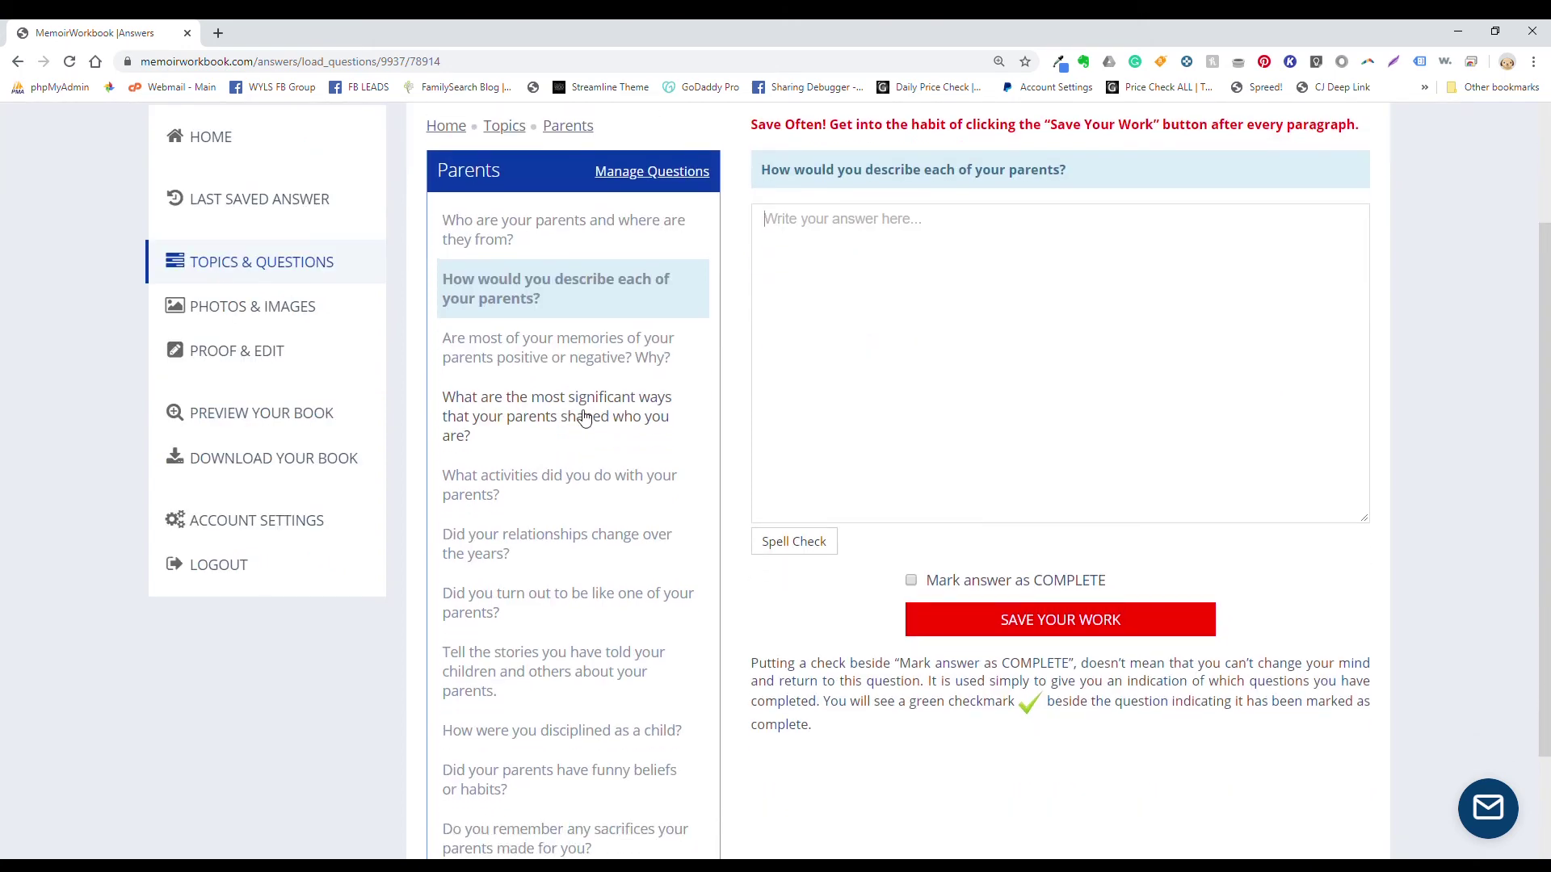
{"action": "left_click_drag", "start_coordinate": [758, 171], "coordinate": [1069, 171]}
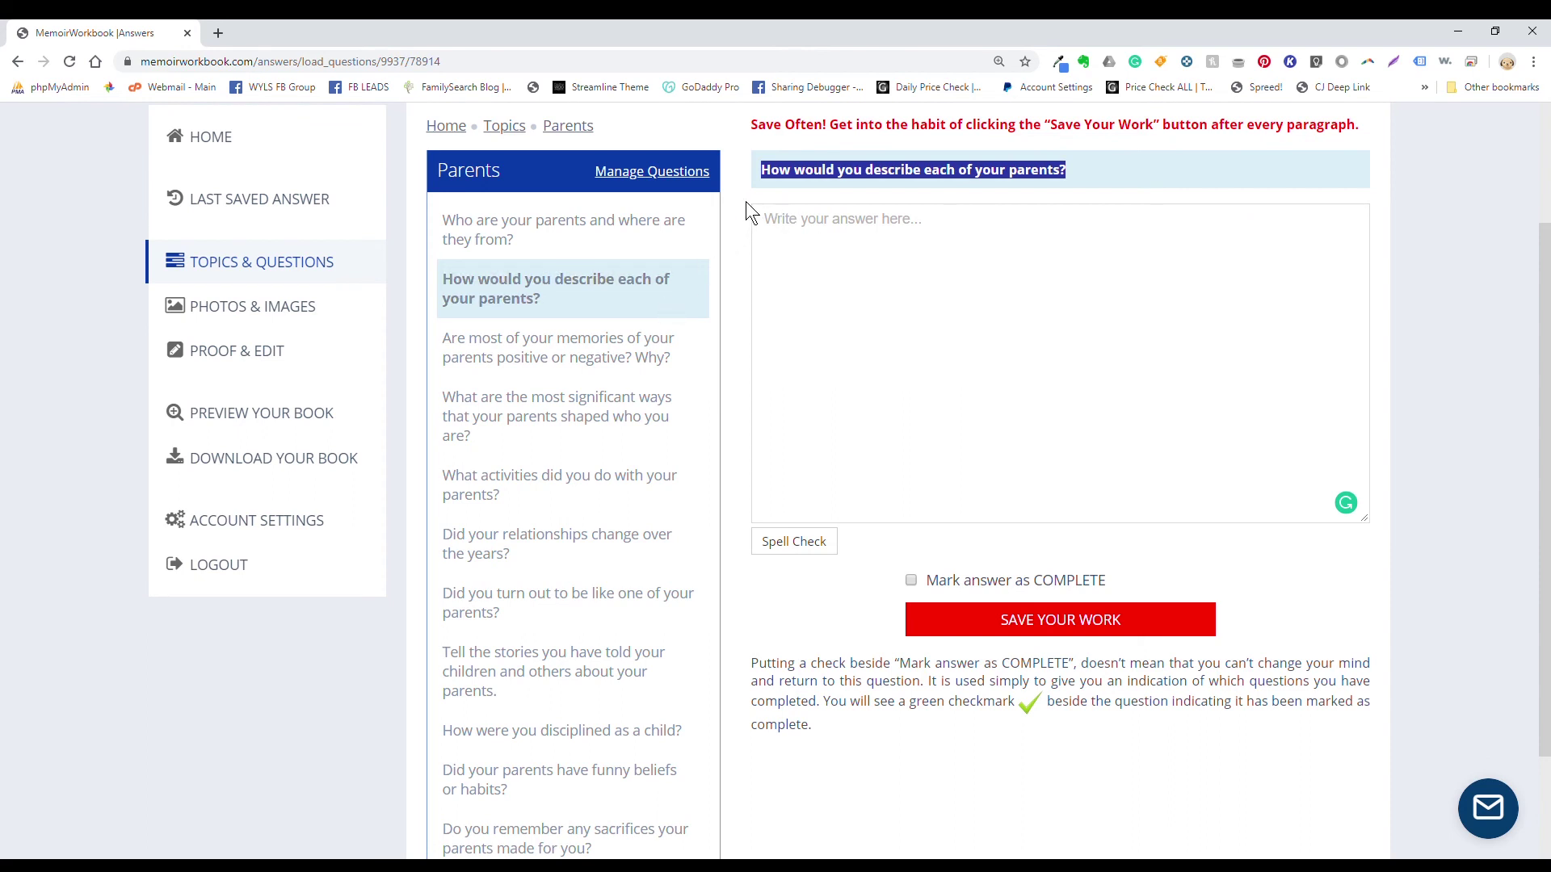
{"action": "left_click", "coordinate": [789, 242]}
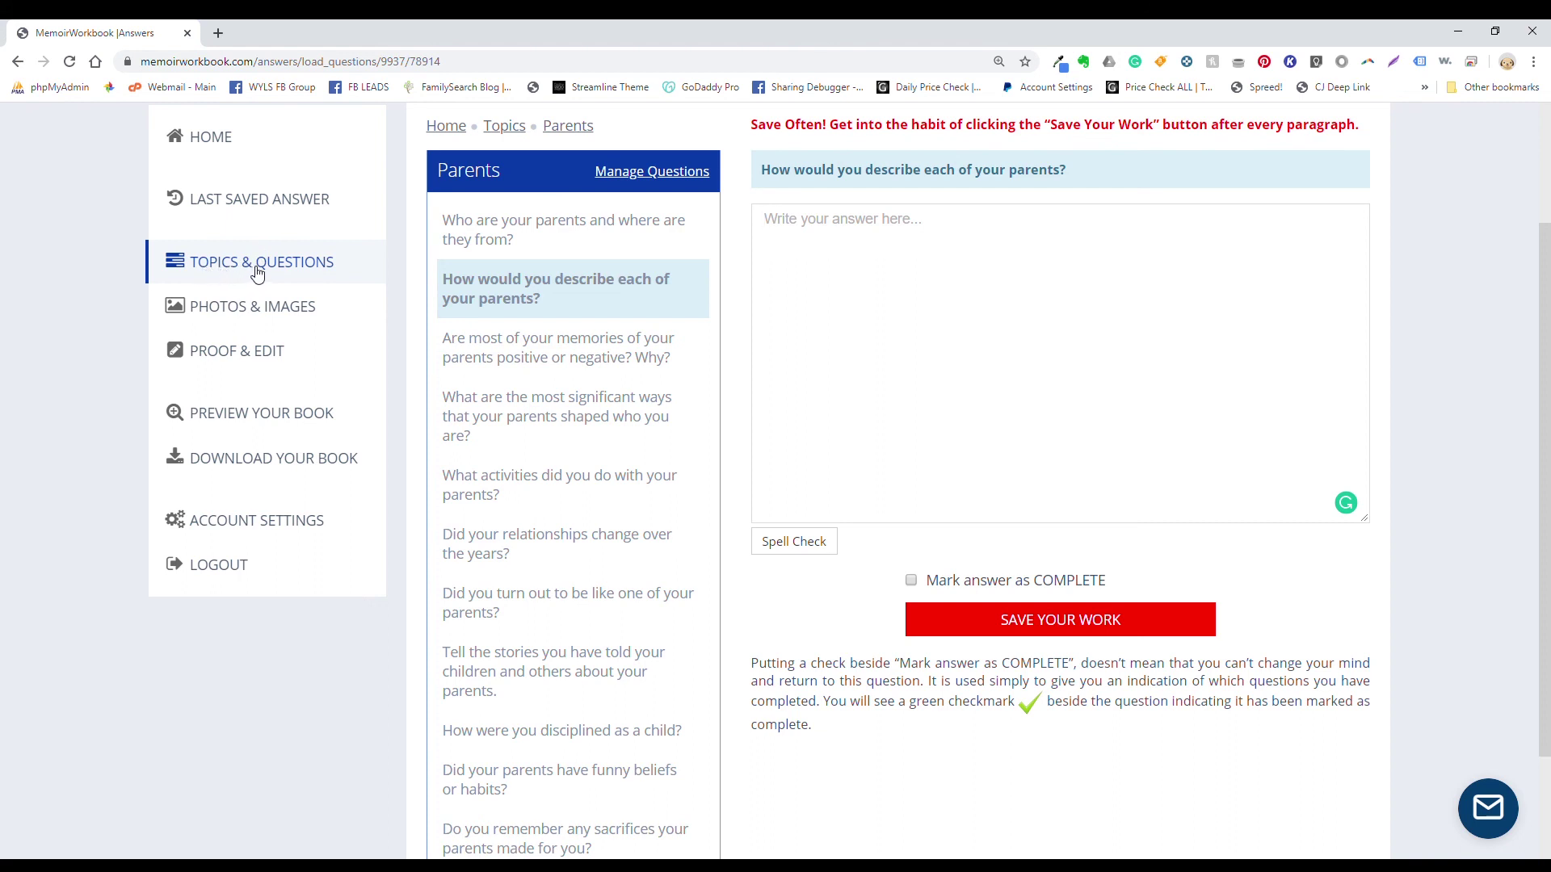
Step: Go to the home dashboard and review its 7 active topics, 76 words written and tutorials section
{"action": "left_click", "coordinate": [218, 140]}
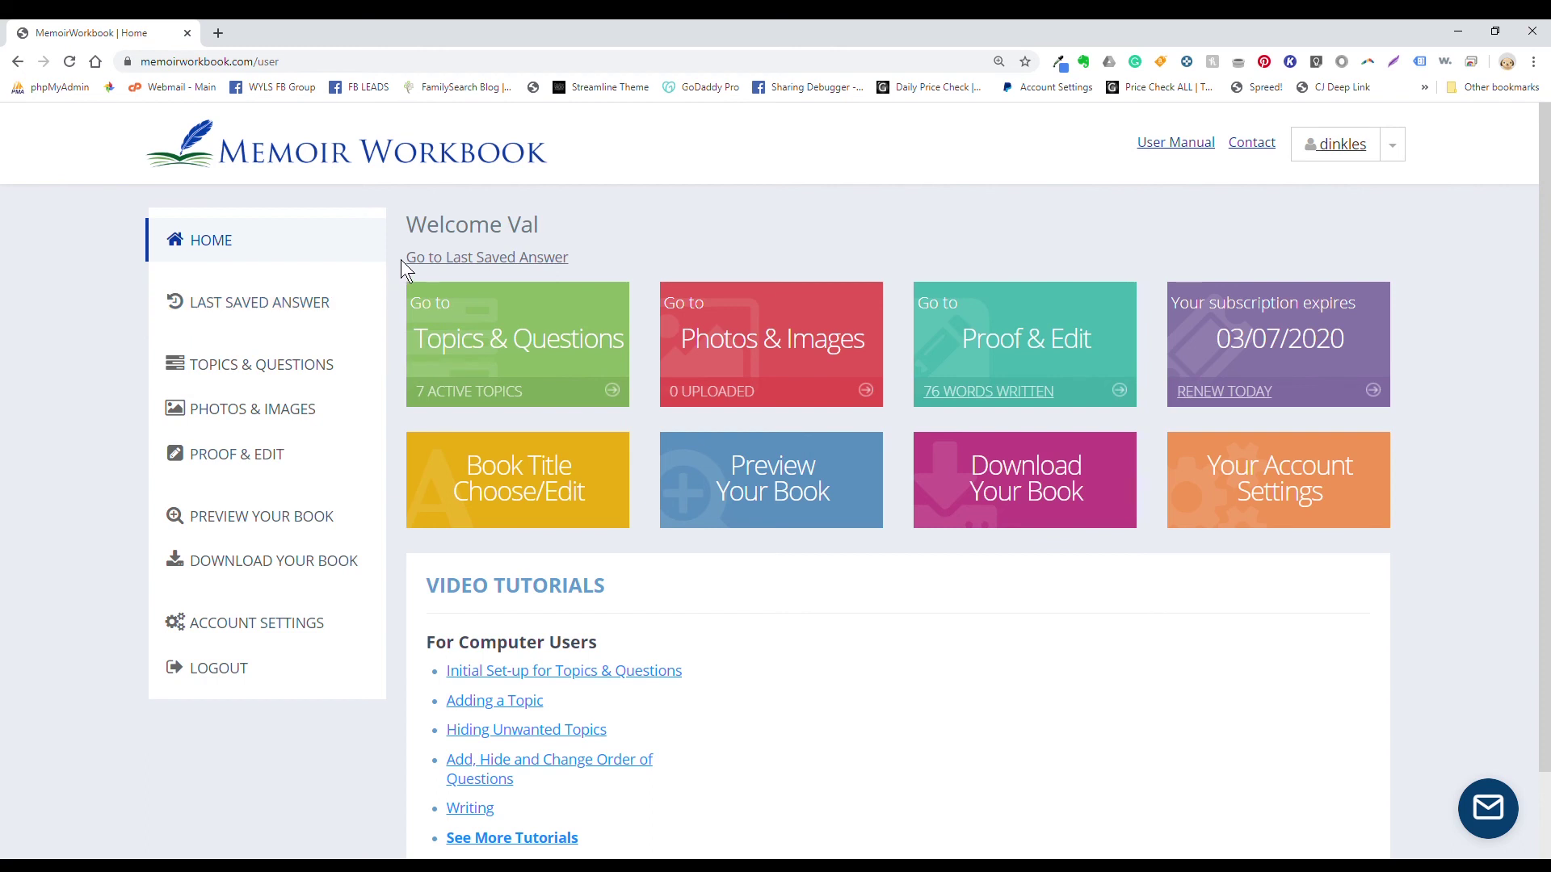
{"action": "left_click_drag", "start_coordinate": [396, 259], "coordinate": [587, 265]}
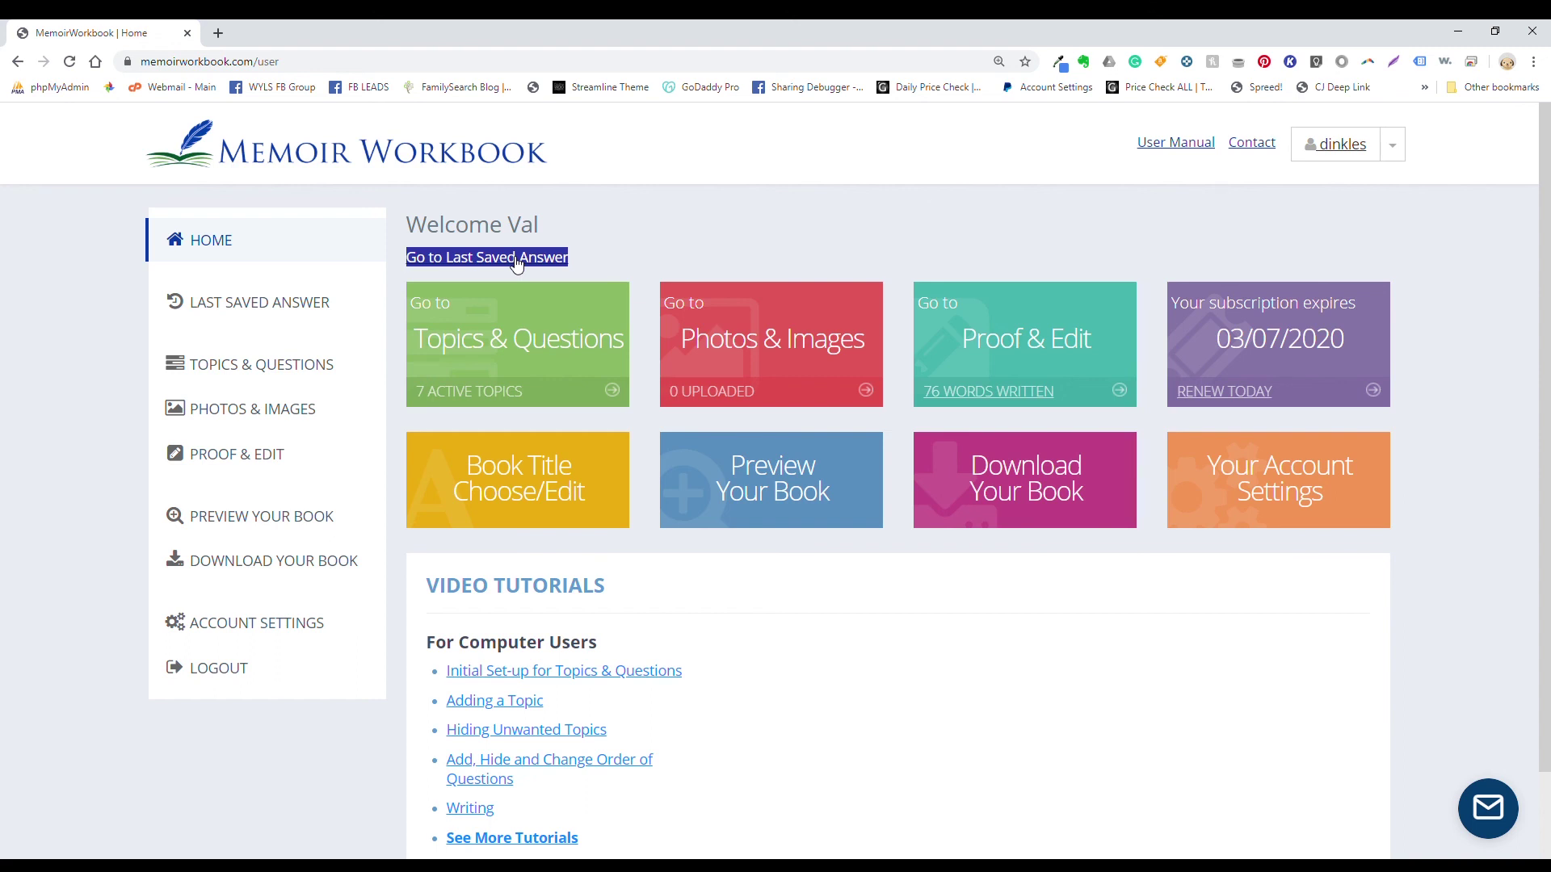
{"action": "left_click", "coordinate": [612, 265]}
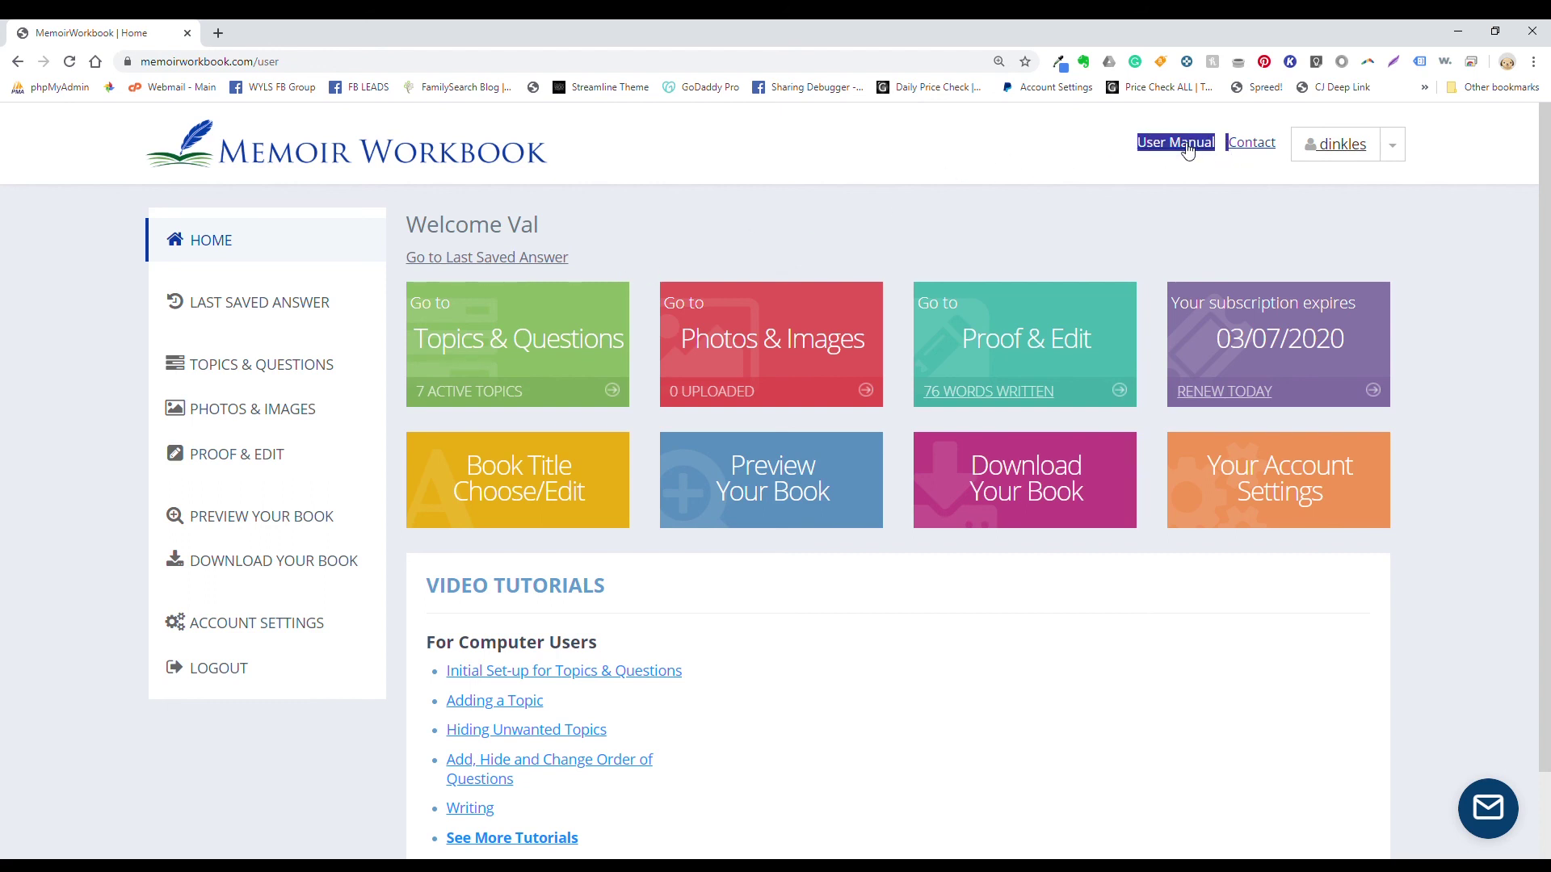
{"action": "left_click_drag", "start_coordinate": [619, 584], "coordinate": [428, 586]}
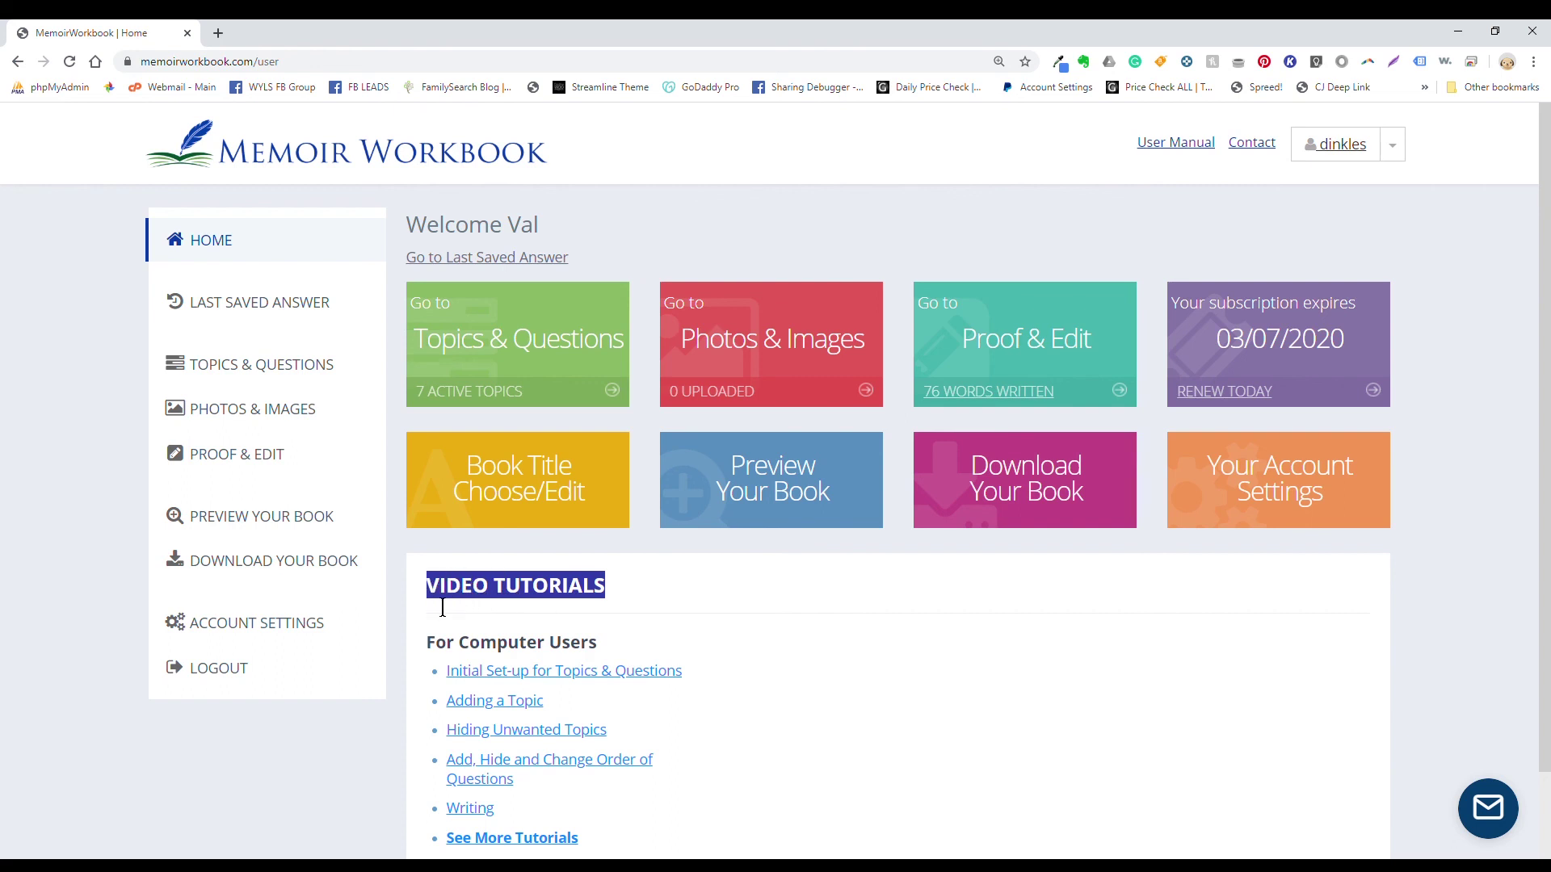
{"action": "left_click", "coordinate": [615, 602]}
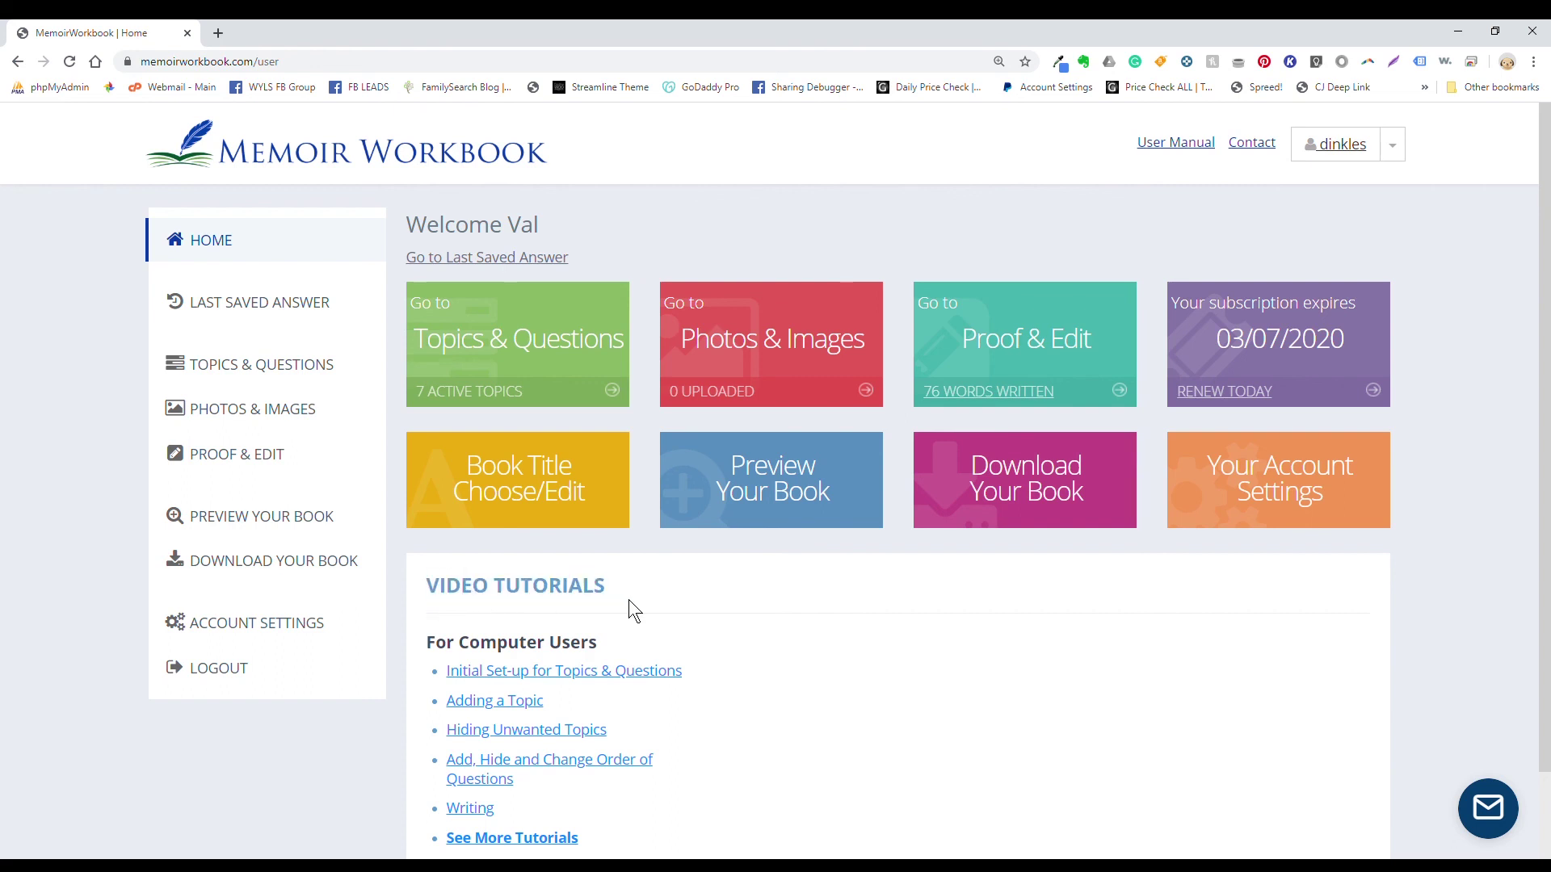